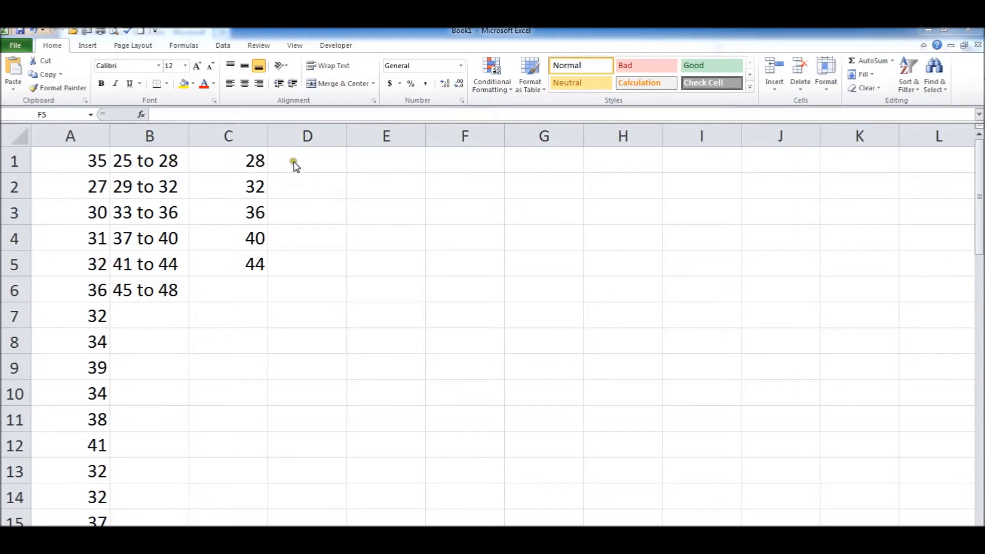
Enter the array formula =FREQUENCY(A1:A50,C1:C5) across cells D1:D6
left_click(315, 128)
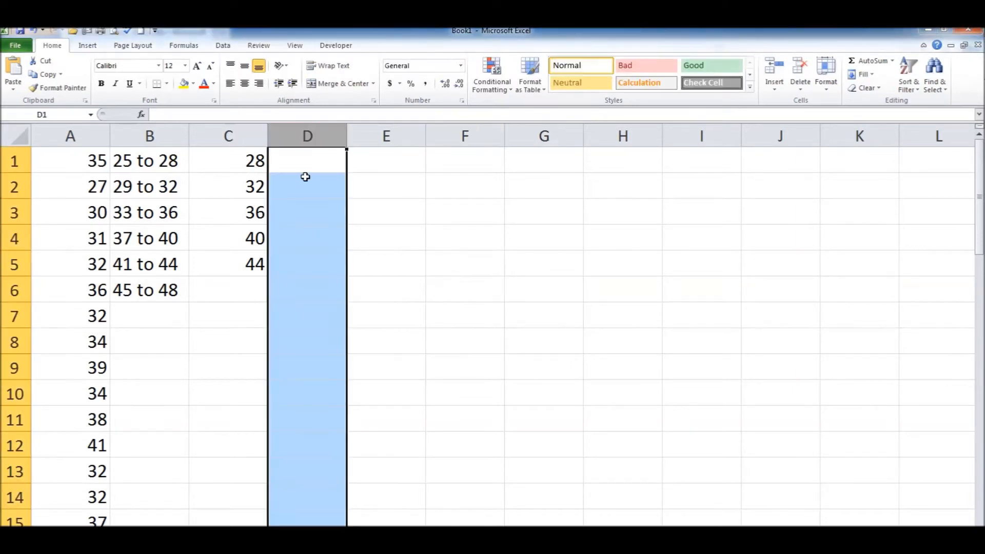
left_click(291, 157)
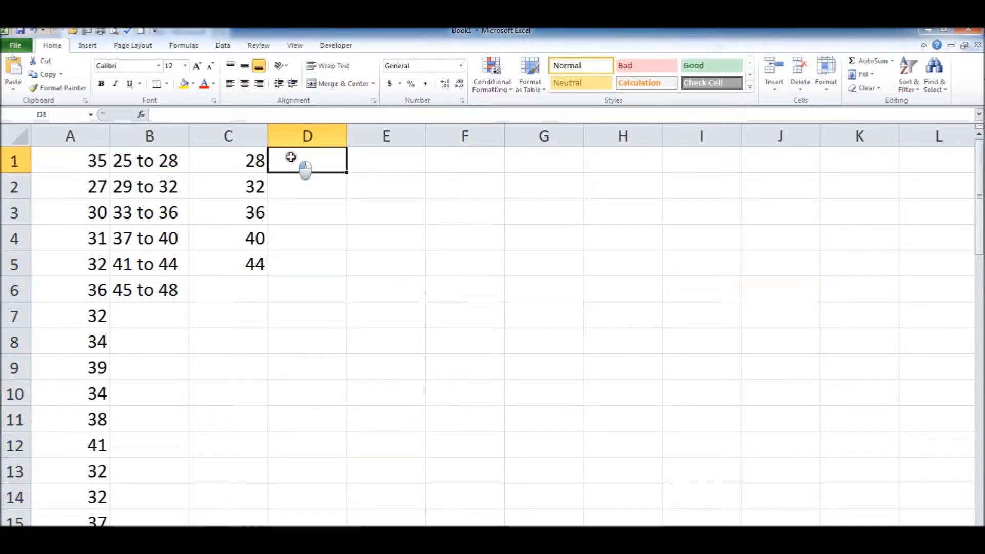
left_click_drag(291, 157, 302, 284)
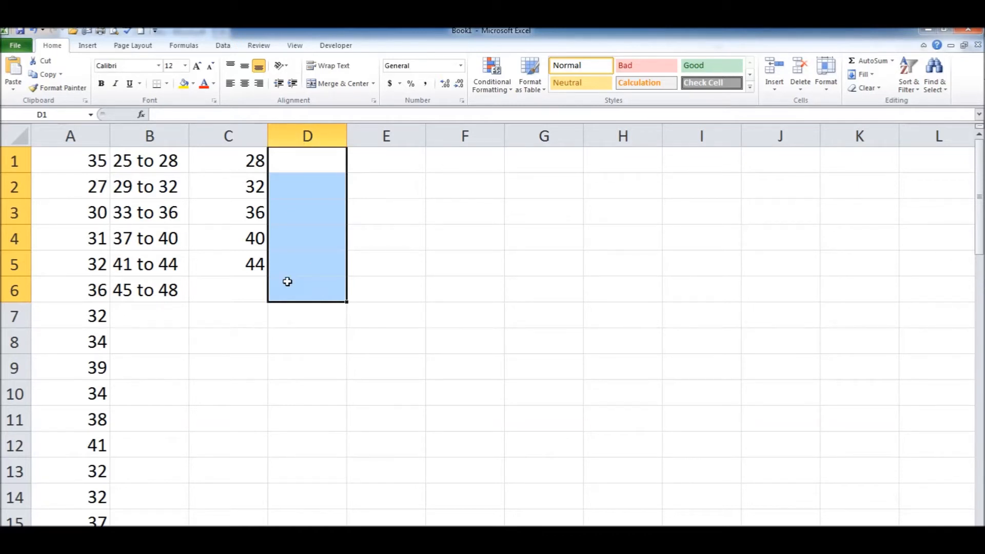
left_click(169, 114)
type("=frequency")
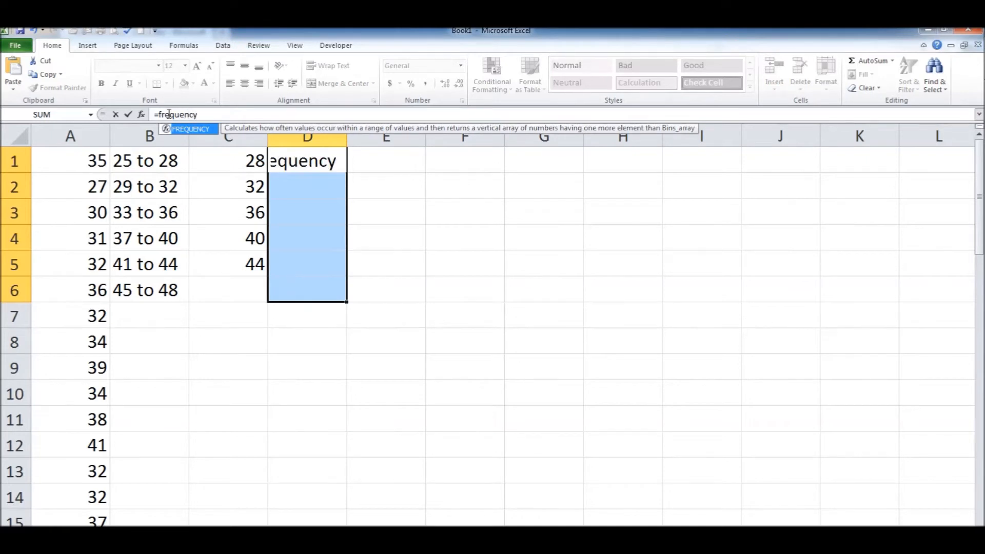
type("(")
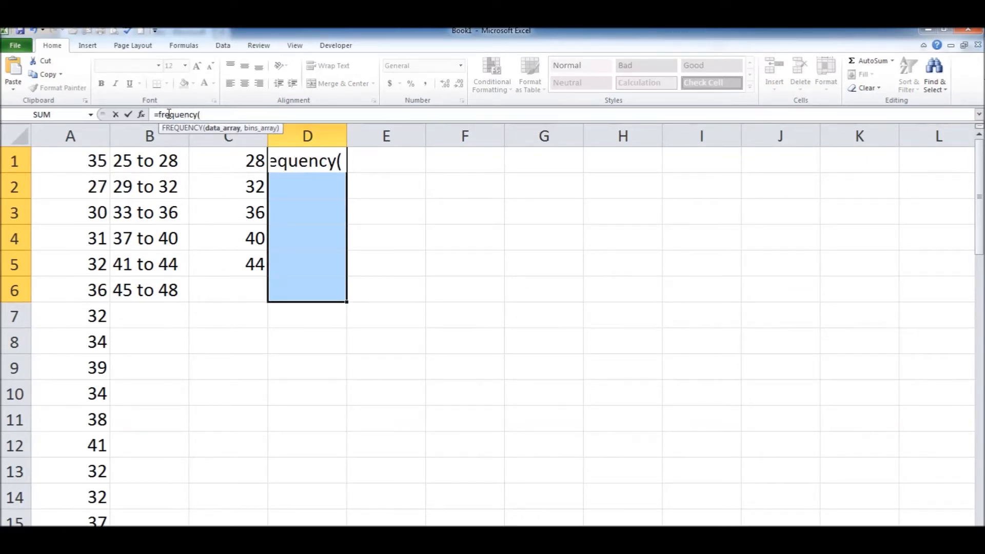
type("AQ1")
key("BackSpace")
key("BackSpace")
type("1:")
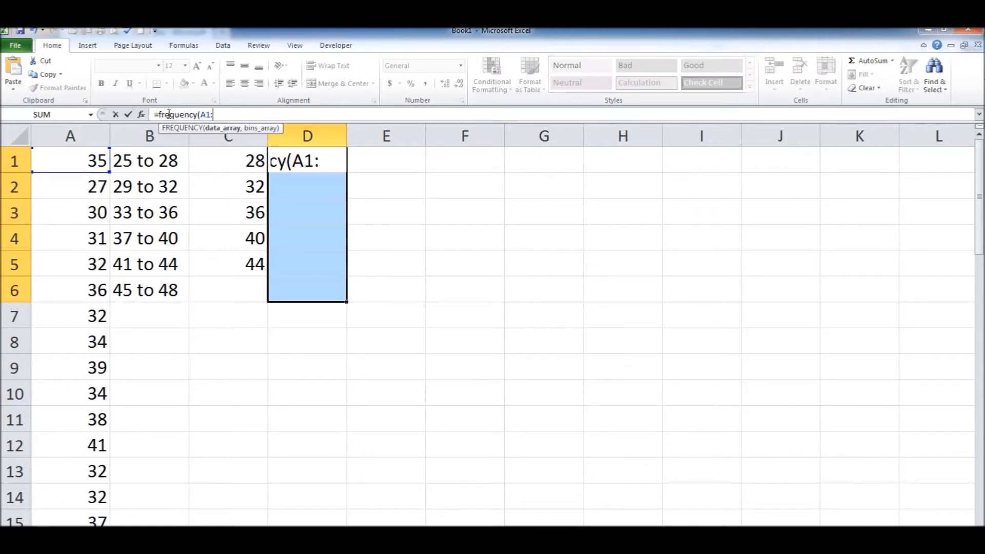
type("A50")
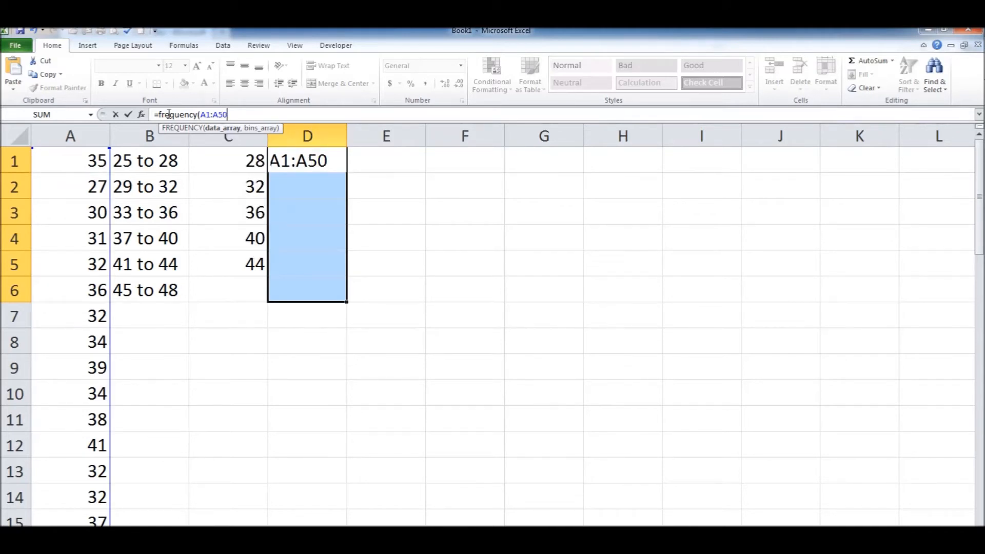
type(",C1:")
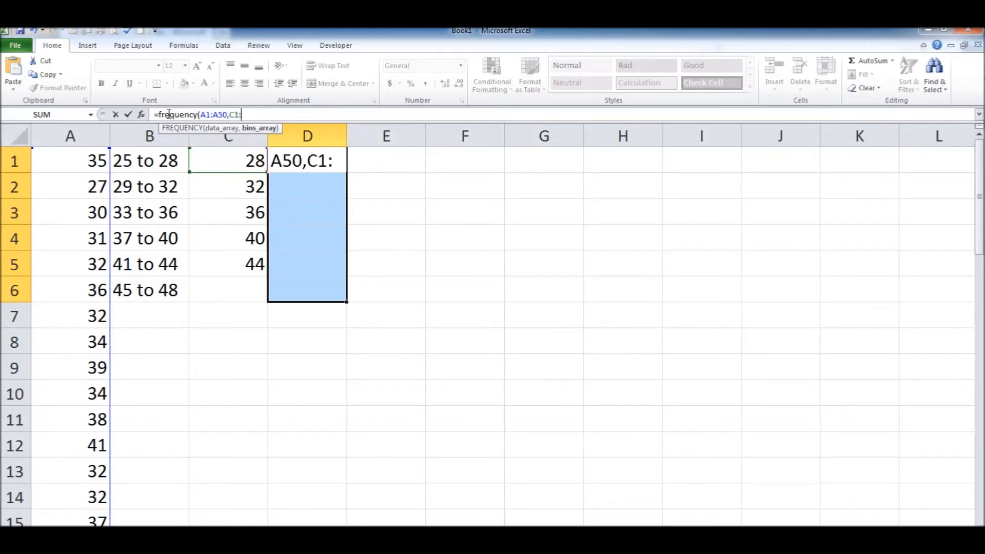
type("C5)")
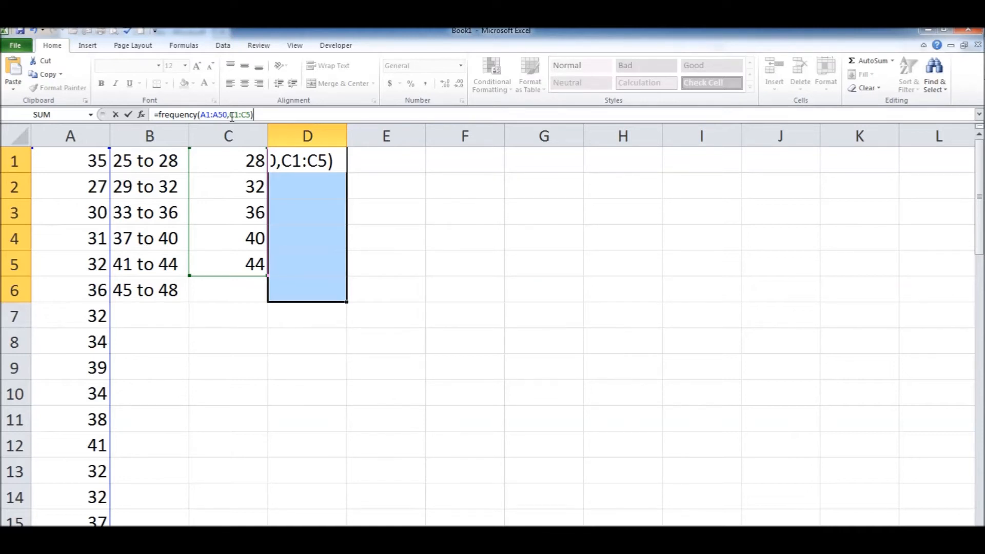
key("ctrl+shift+Return")
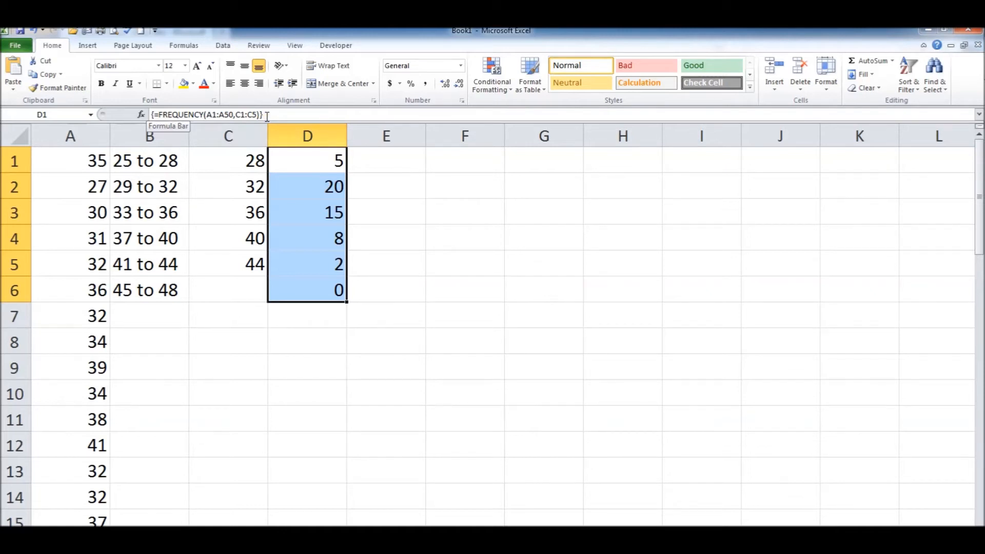
left_click(396, 163)
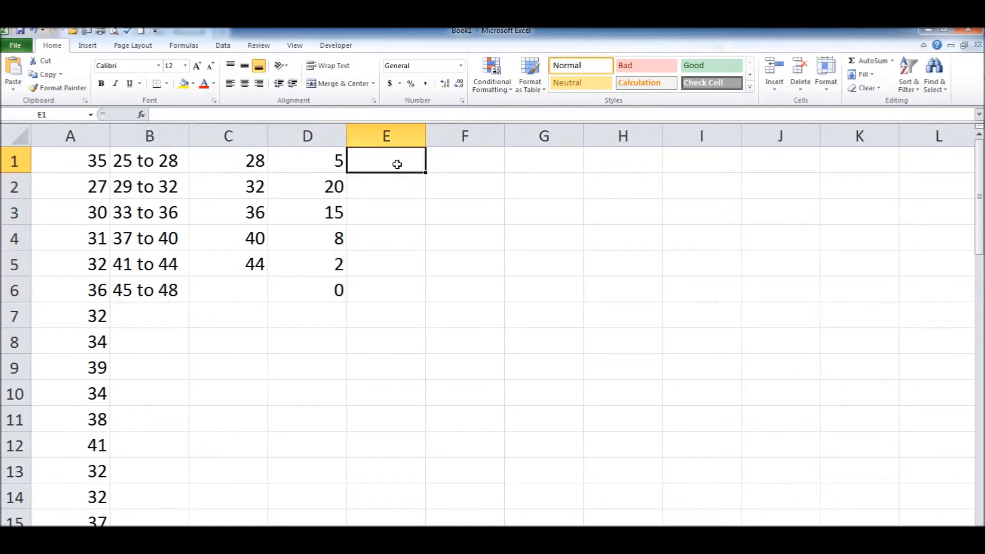
Inspect the array formula and its result in each cell from D1 to D6
left_click(336, 163)
left_click(336, 186)
left_click(334, 212)
left_click(333, 238)
left_click(334, 265)
left_click(333, 286)
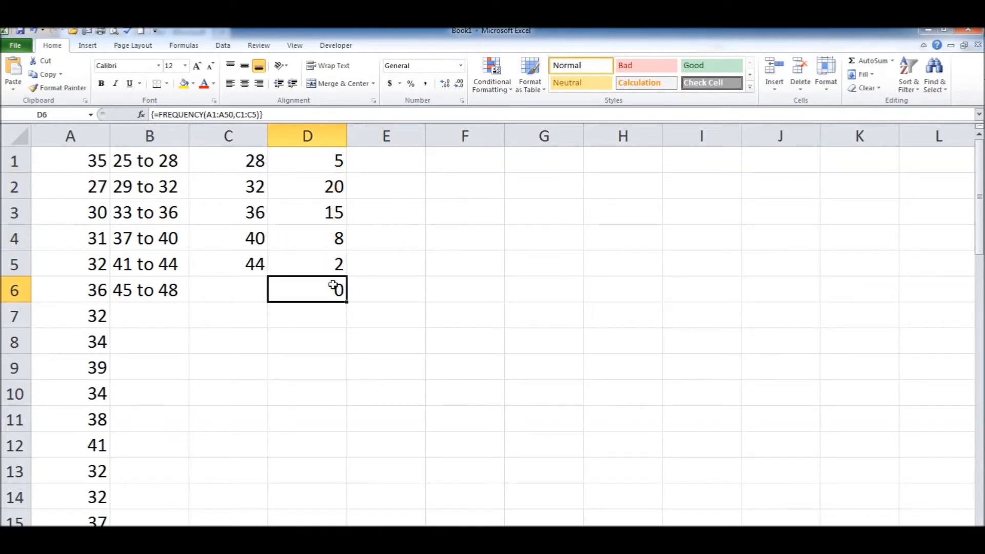
Compare the frequency counts in D1 and D2 with the bin limits in C1:C2 and the matching data values in column A
left_click(307, 154)
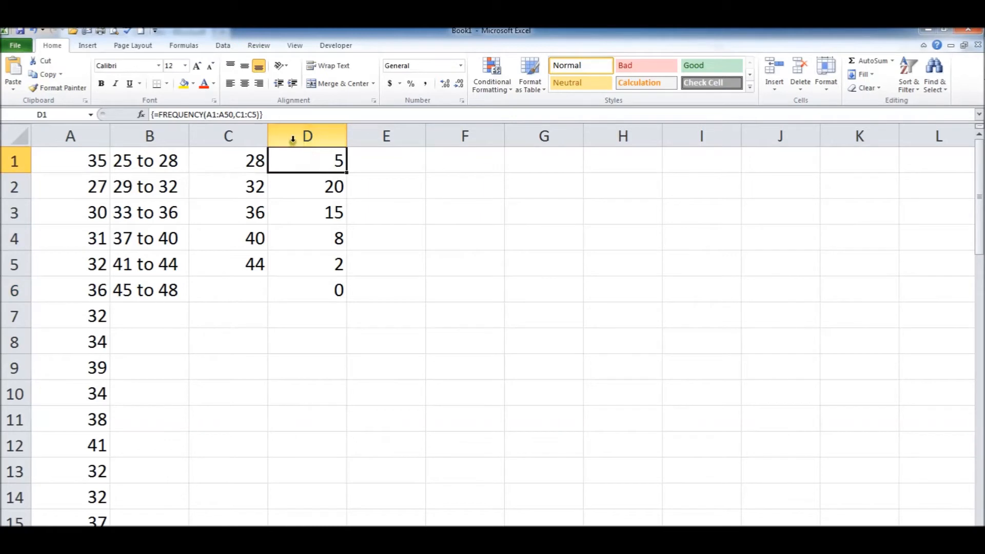
left_click(87, 136)
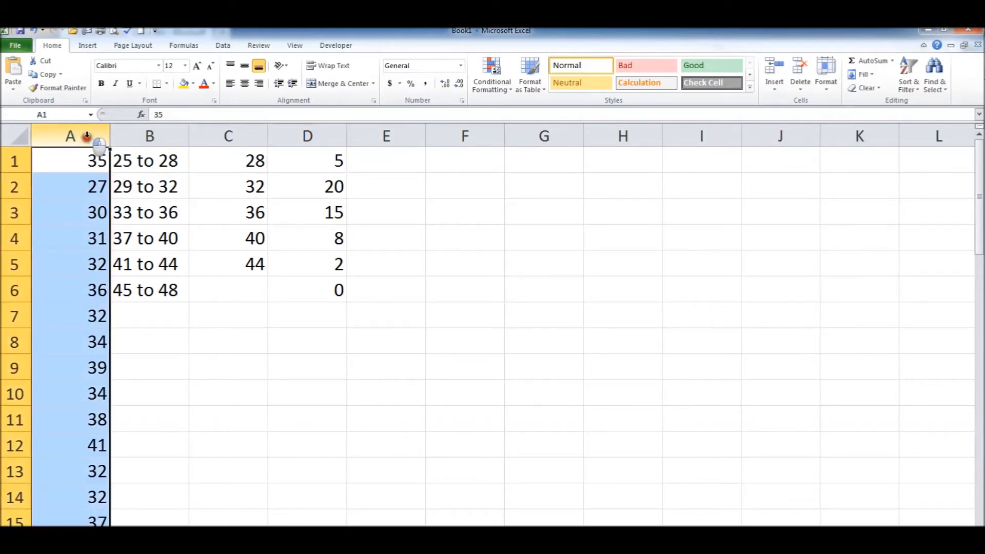
left_click(256, 161)
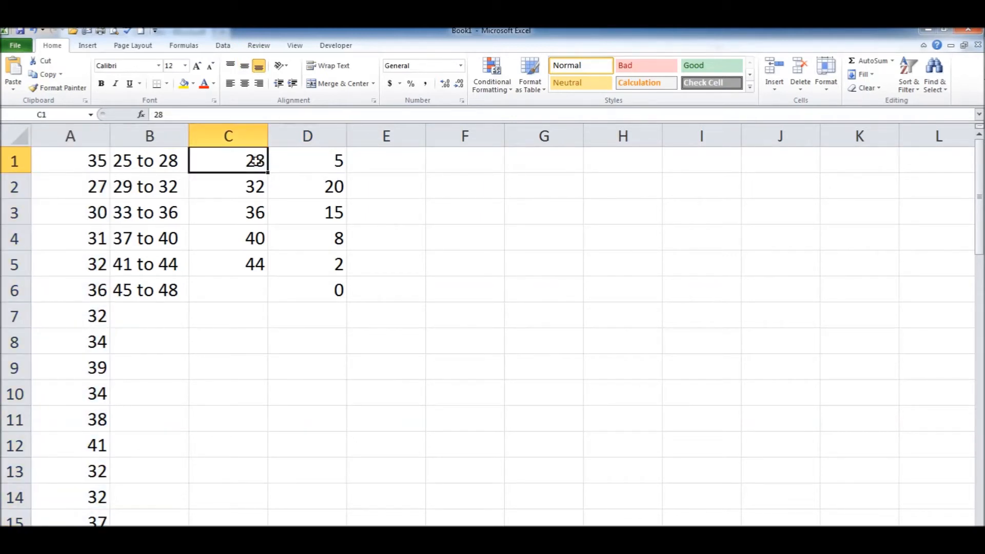
left_click(86, 188)
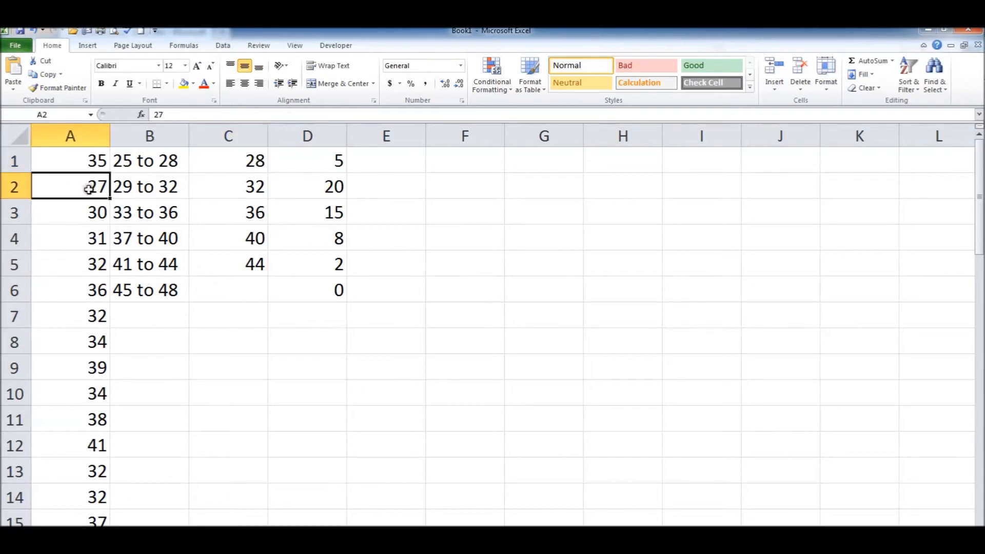
left_click(343, 194)
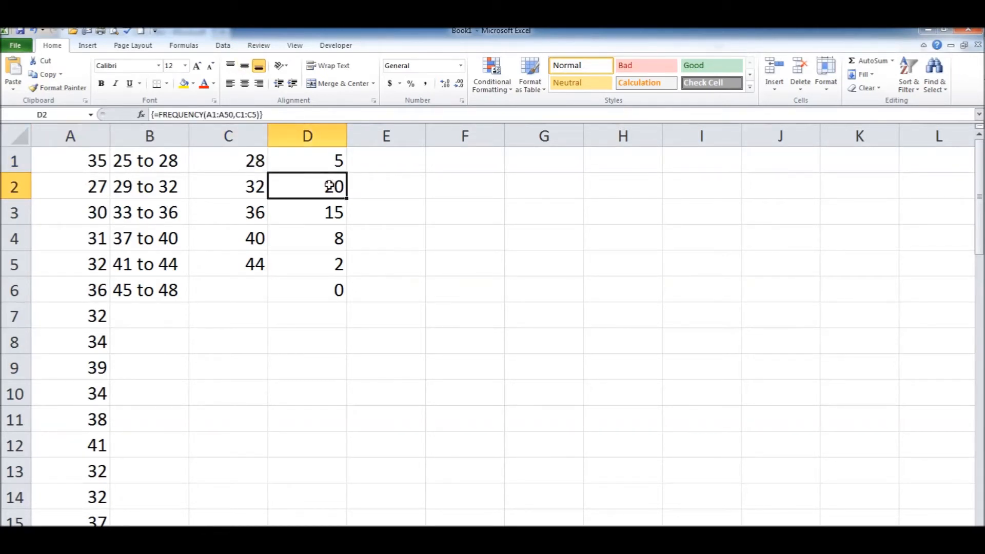
left_click(259, 186)
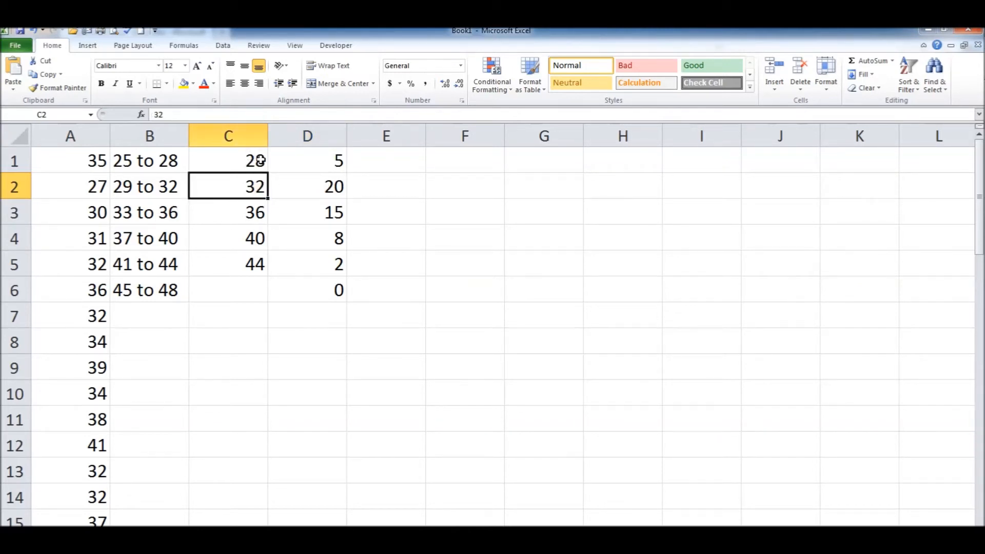
left_click(99, 211)
left_click(97, 237)
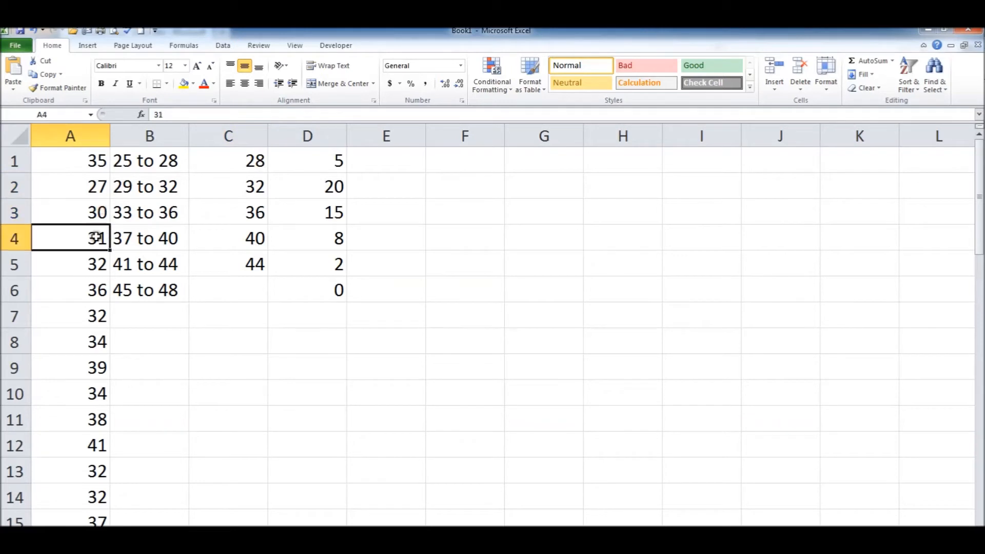
left_click(98, 264)
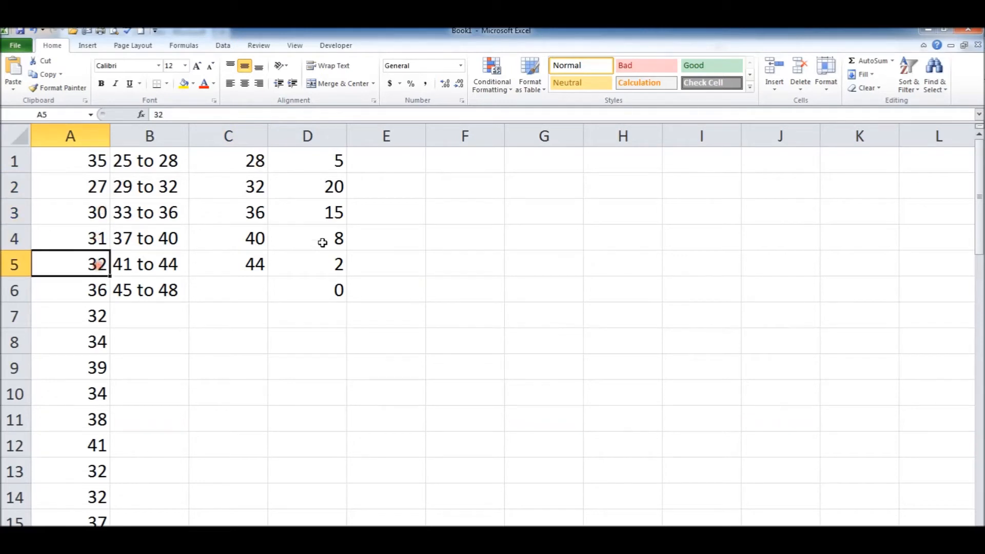
Compare the remaining frequency counts in D3:D6 with the lower and upper bin limits in column C
left_click(330, 211)
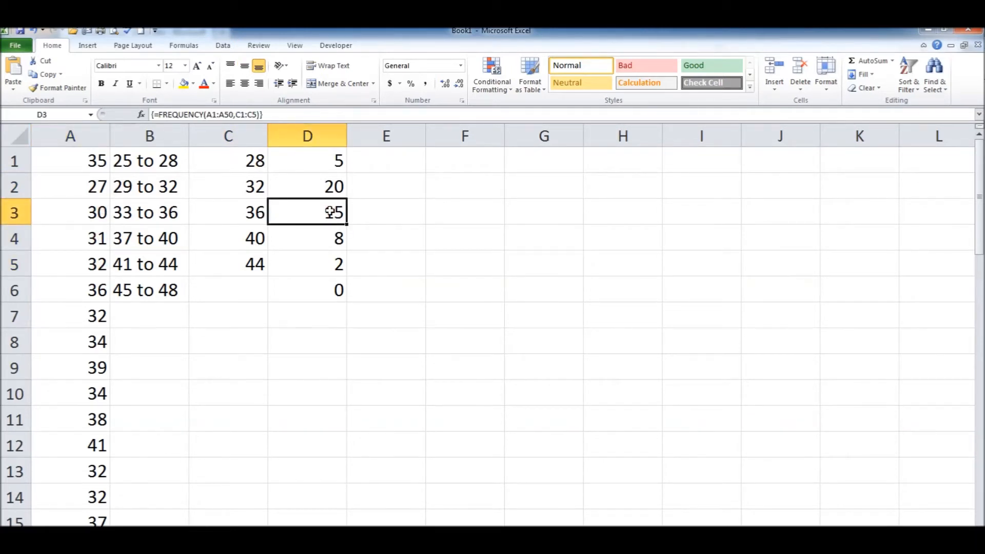
left_click(247, 213)
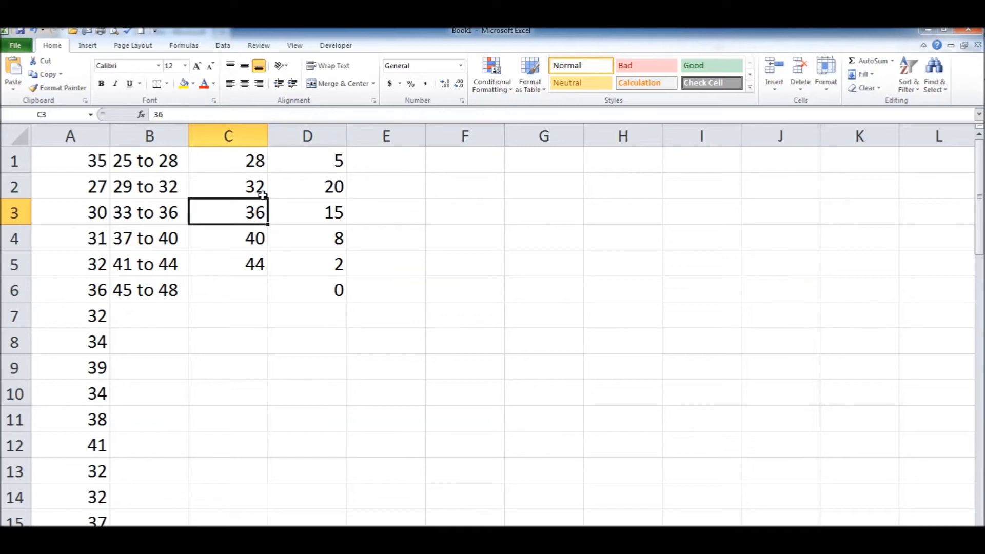
left_click(248, 186)
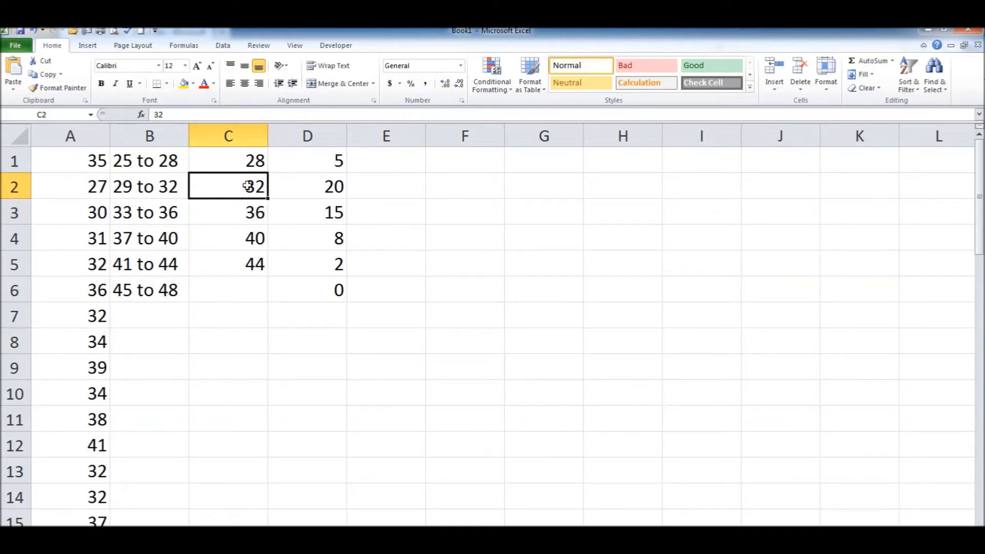
left_click(336, 232)
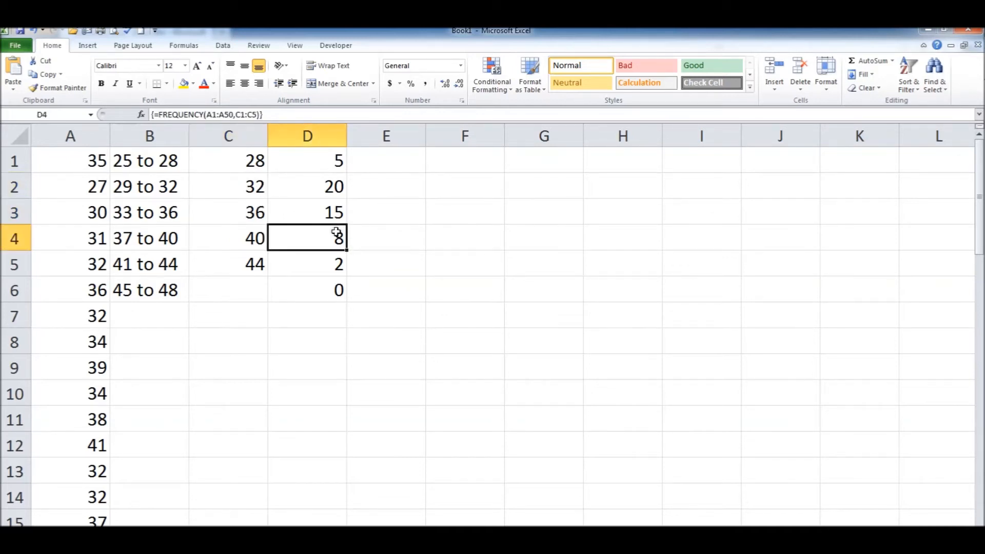
left_click(262, 237)
left_click(255, 213)
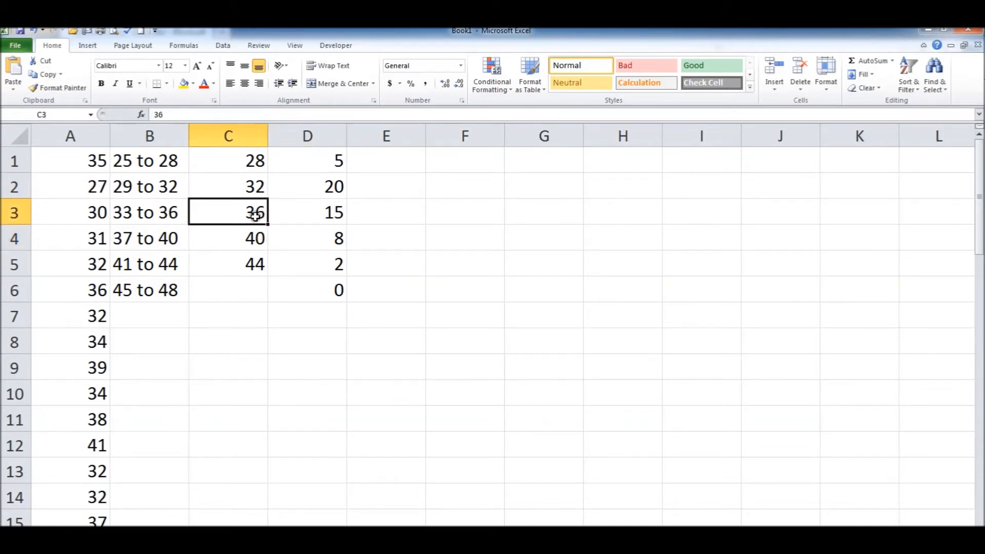
left_click(336, 263)
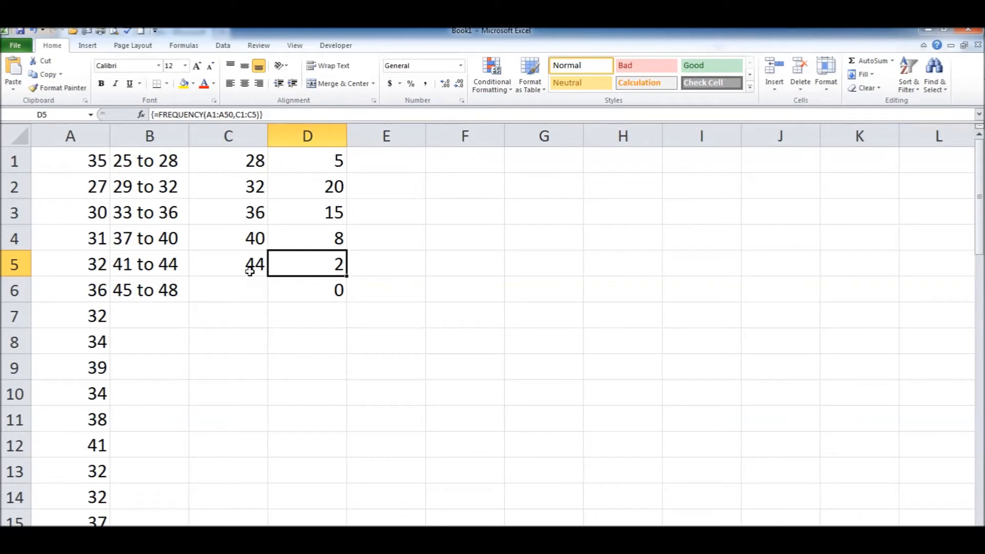
left_click(254, 240)
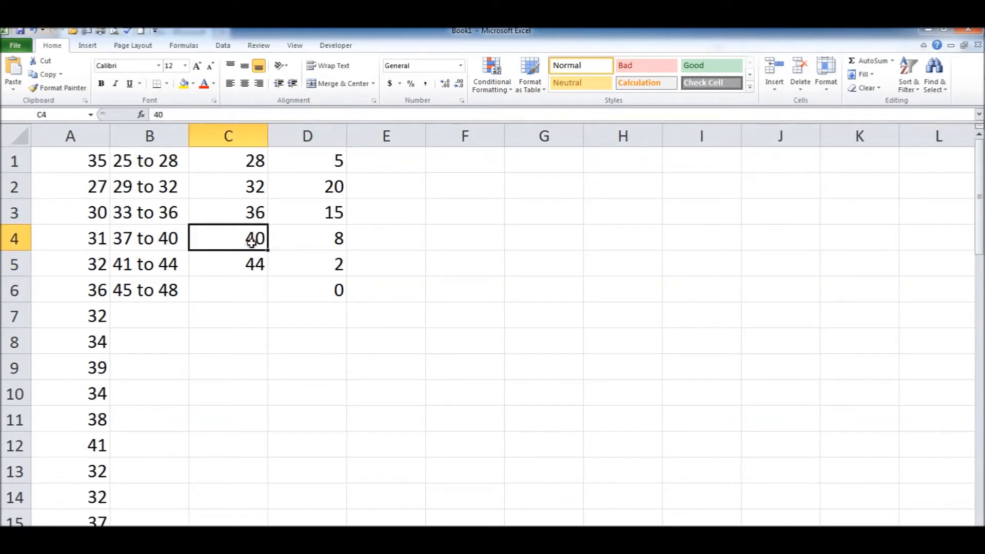
left_click(312, 287)
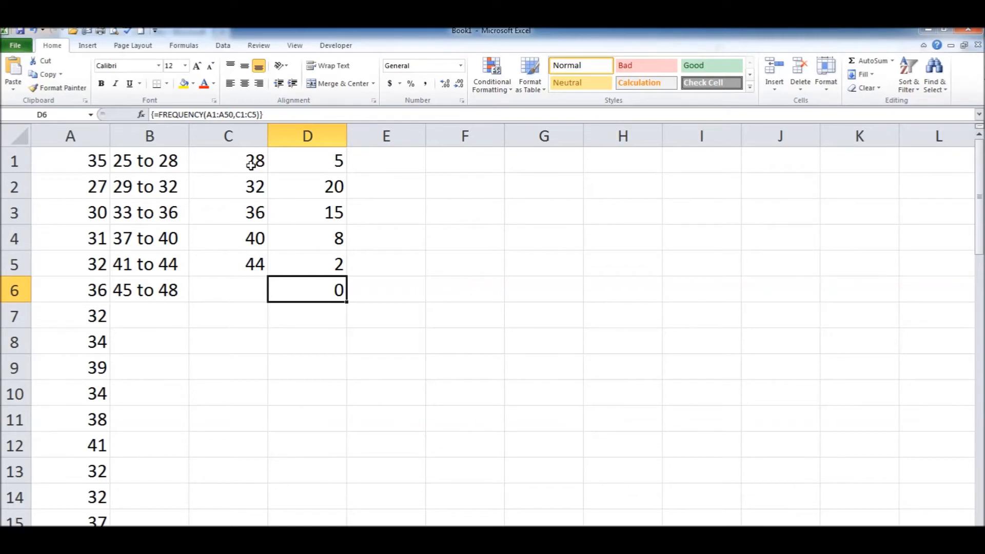
left_click(416, 207)
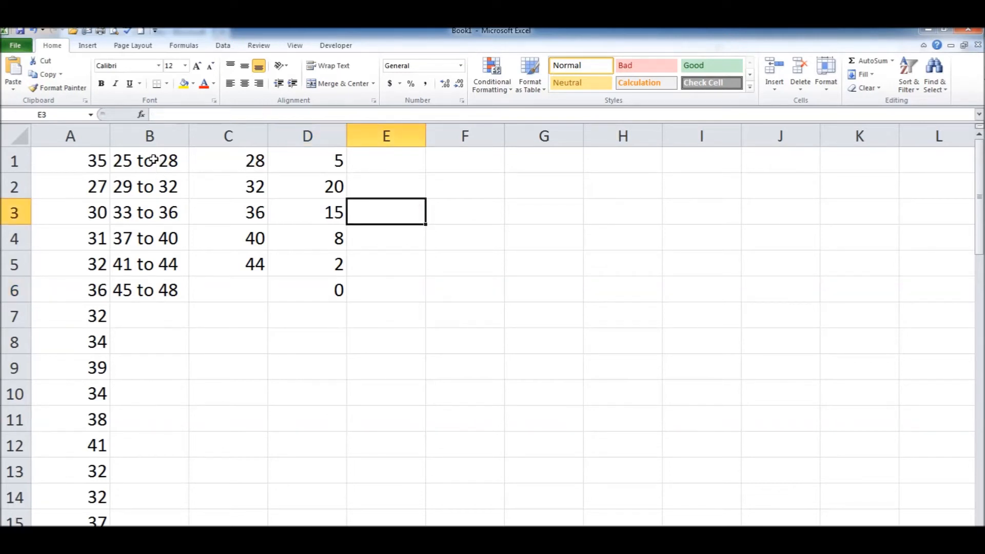
Insert a 2-D clustered column chart from the class labels in B1:B6 and the frequencies in D1:D6
left_click_drag(152, 161, 142, 290)
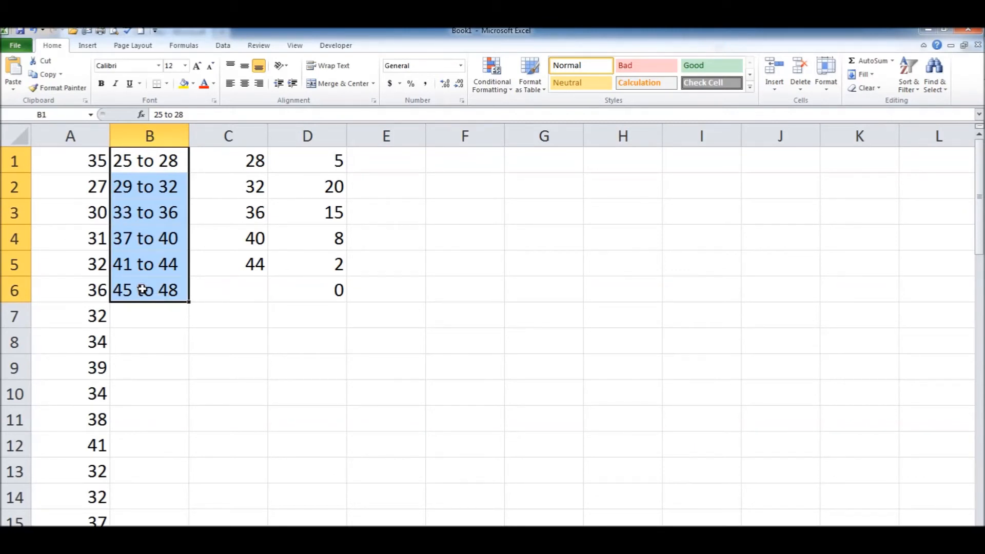
left_click_drag(321, 160, 318, 281)
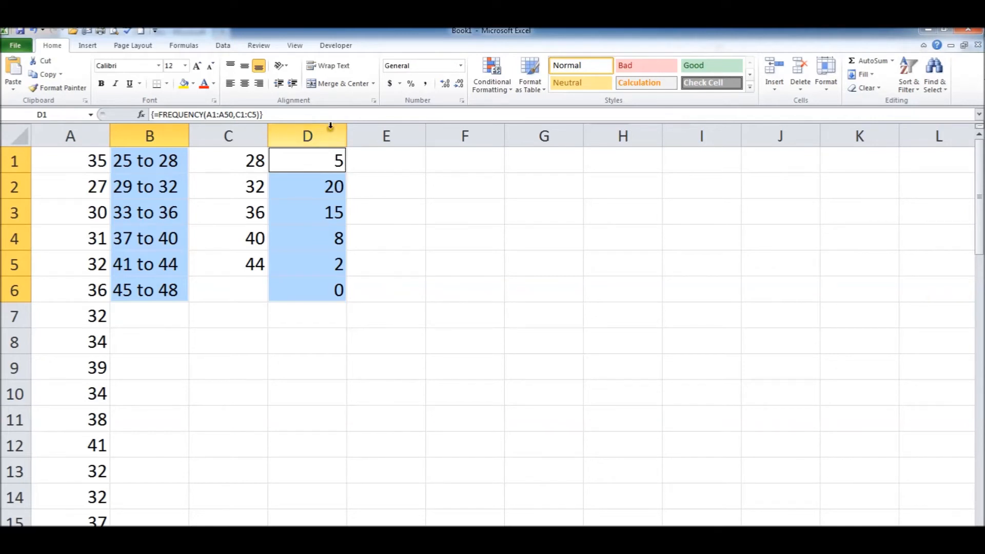
left_click(86, 47)
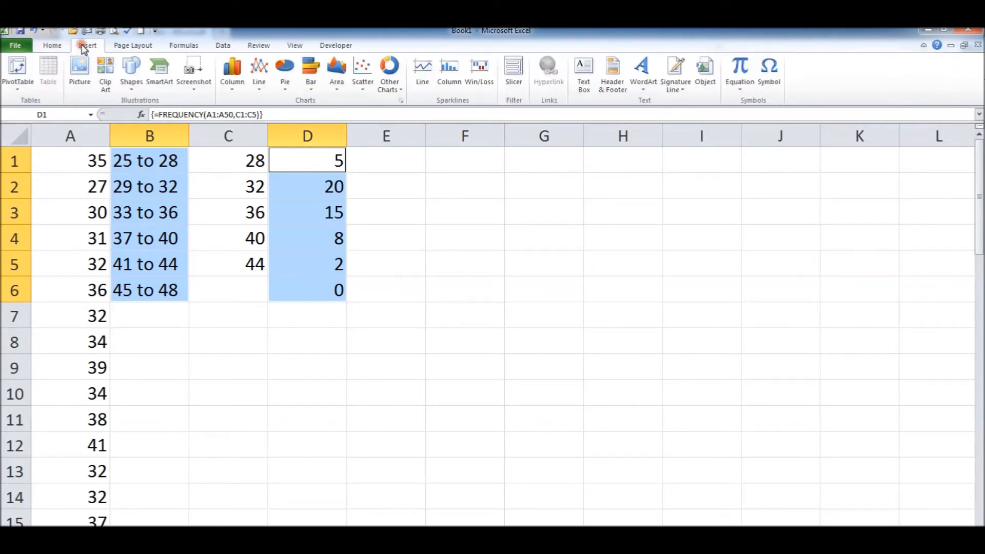
left_click(241, 91)
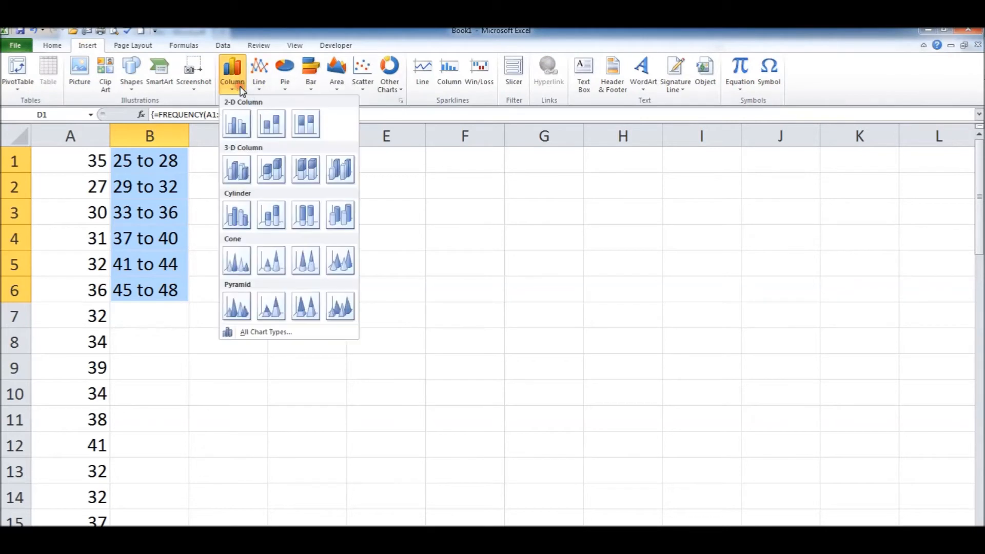
left_click(237, 125)
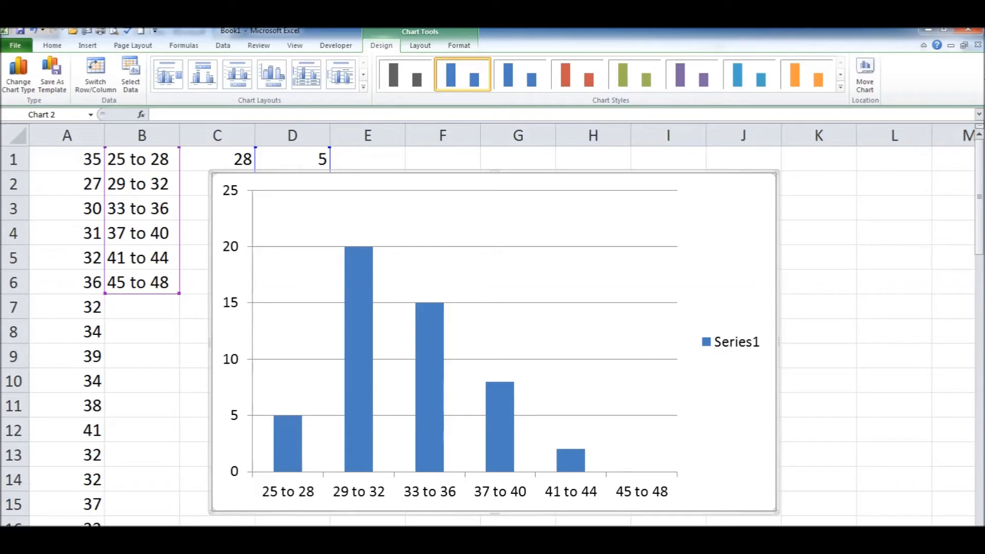
left_click(889, 258)
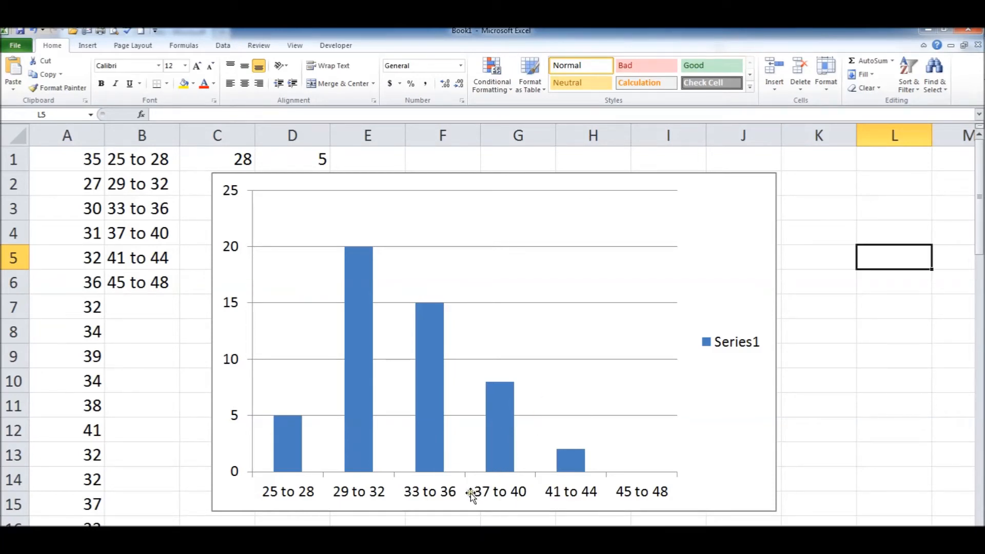
Add a title below the chart's horizontal axis reading "Miles Per Gallon"
left_click(453, 494)
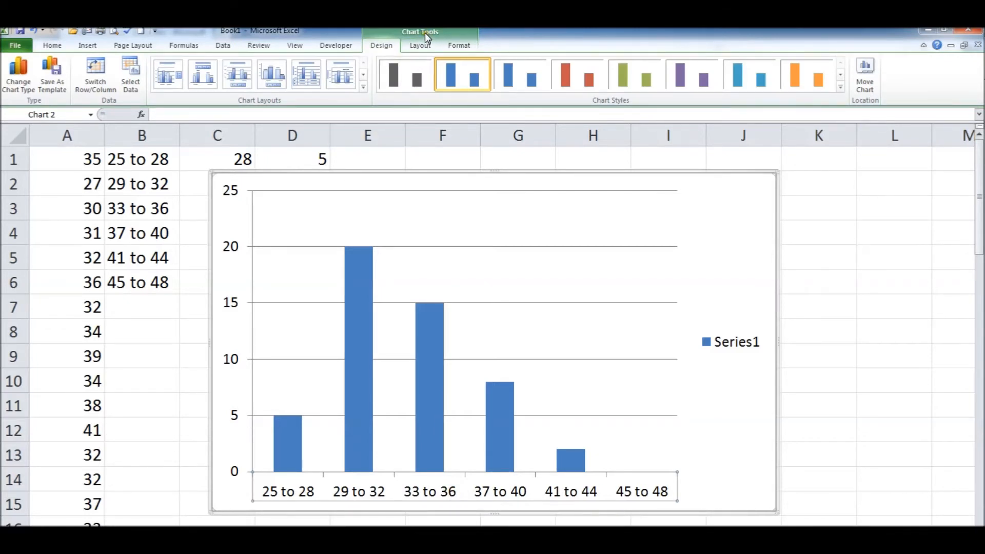
left_click(422, 50)
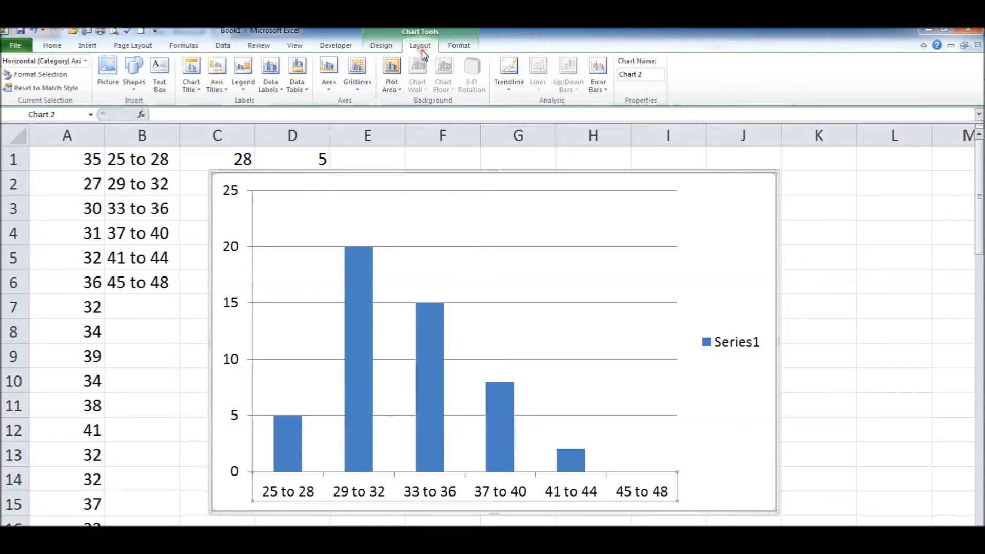
left_click(225, 97)
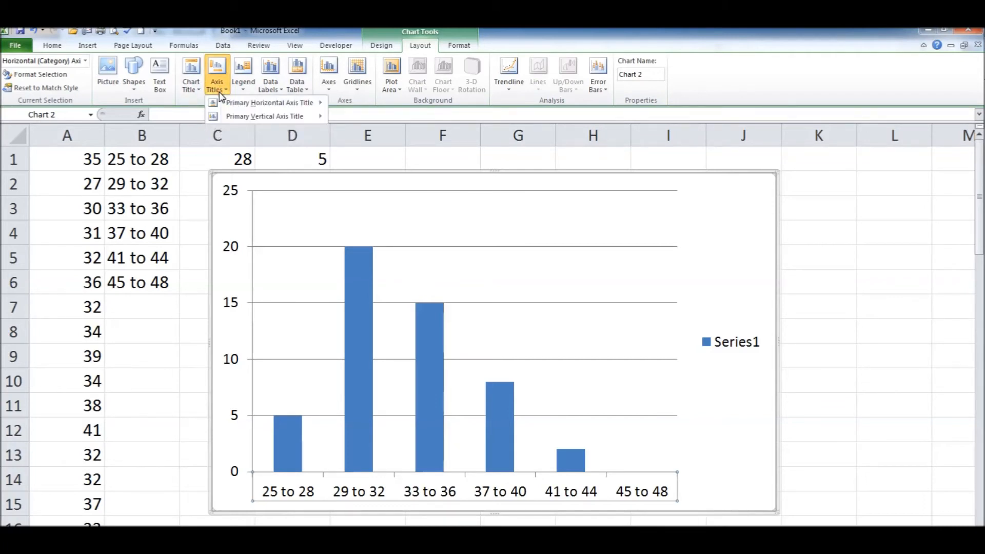
mouse_move(232, 105)
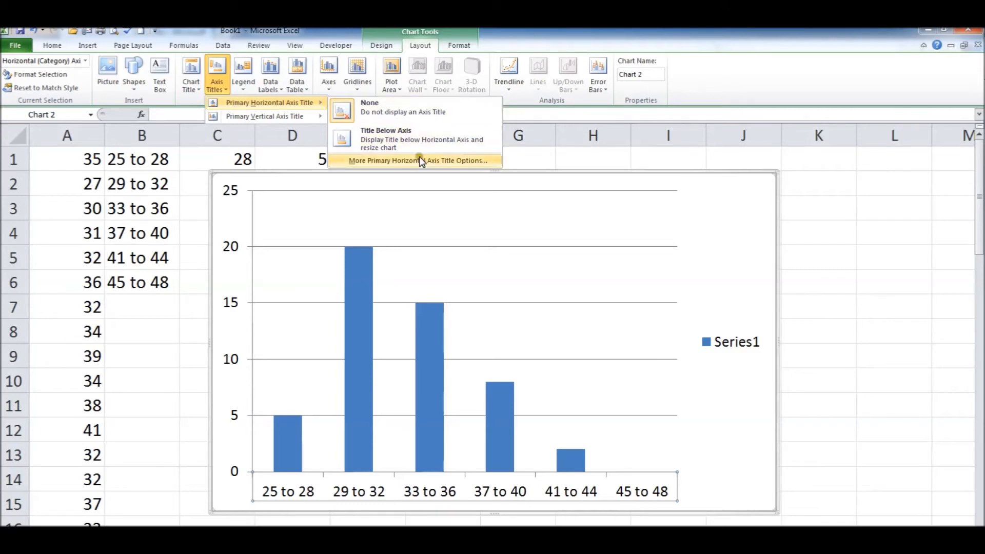
left_click(407, 145)
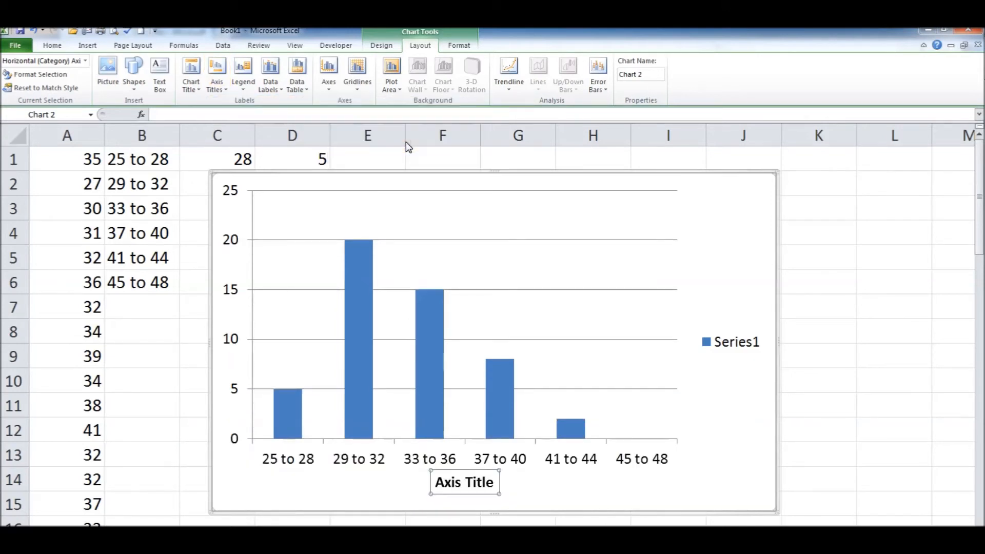
type("Miler")
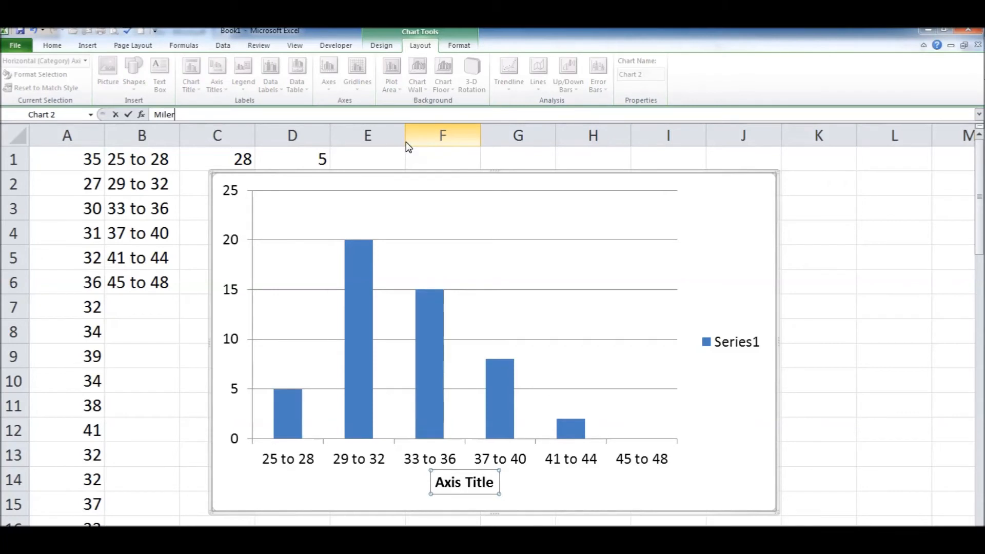
key("BackSpace")
type("s Per Gallon")
key("Return")
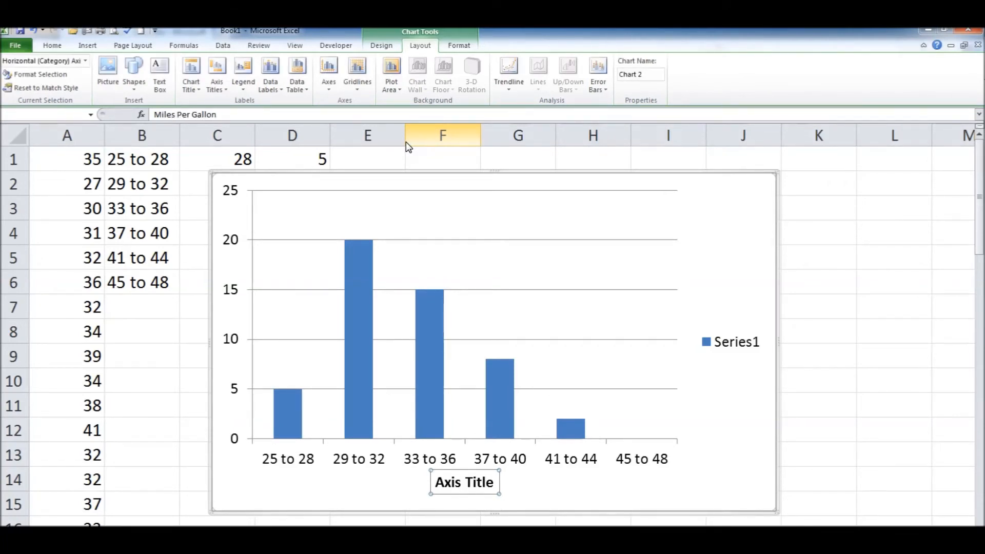
left_click(641, 484)
left_click(513, 484)
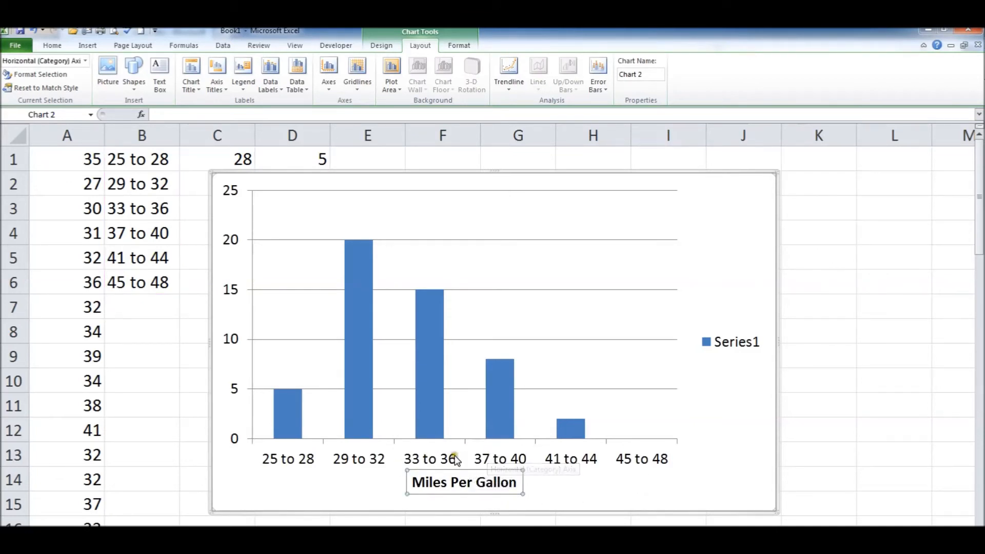
Set the font size of the chart's horizontal axis labels to 8
left_click(381, 455)
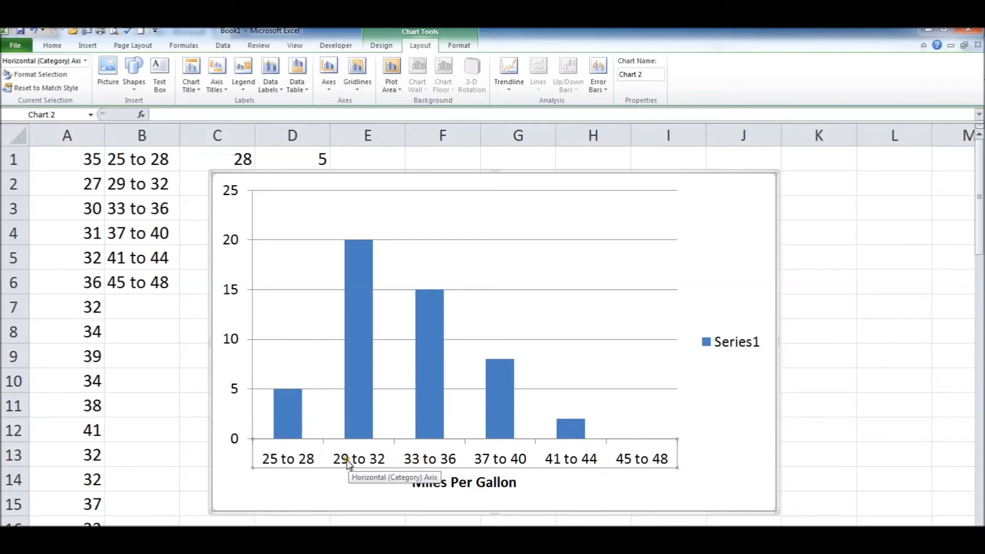
left_click(52, 46)
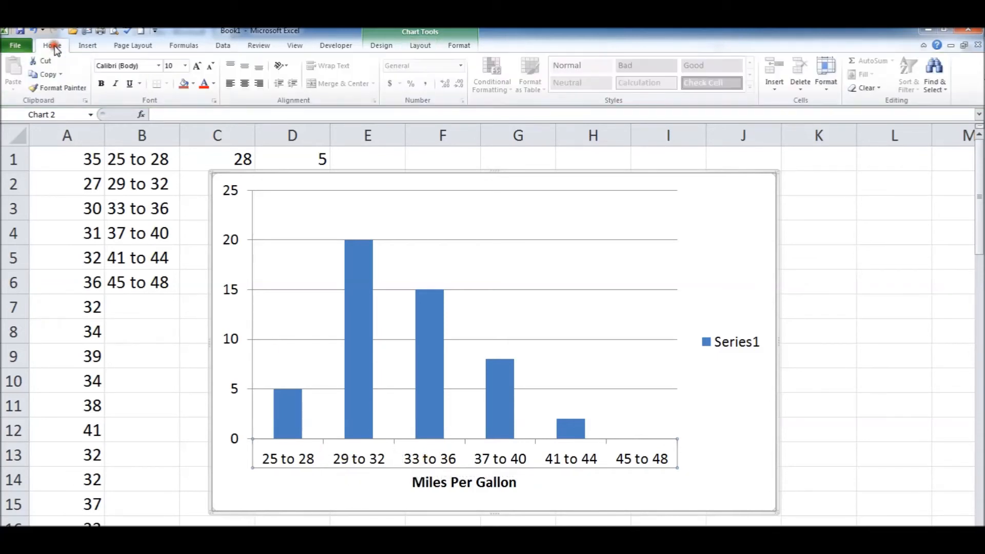
left_click(184, 65)
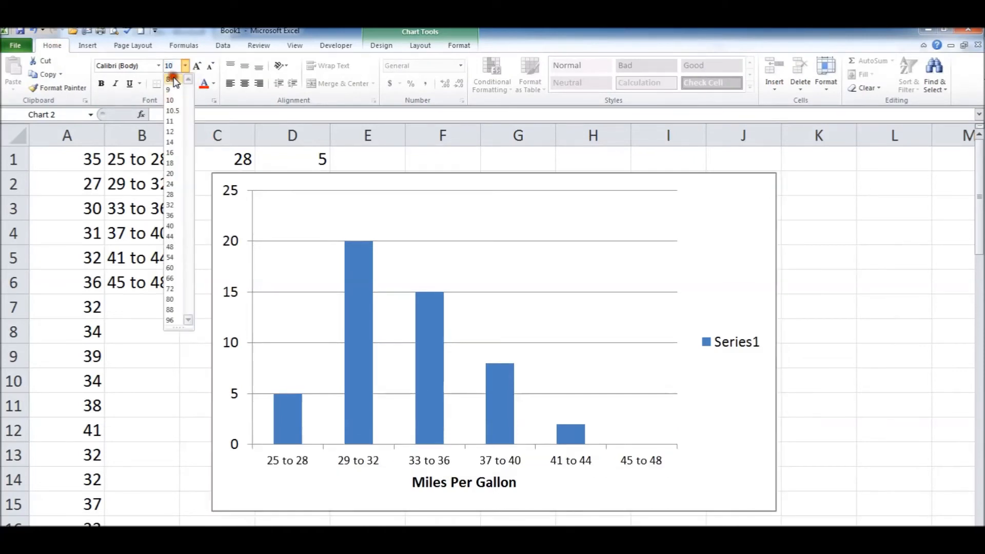
left_click(175, 80)
left_click(724, 420)
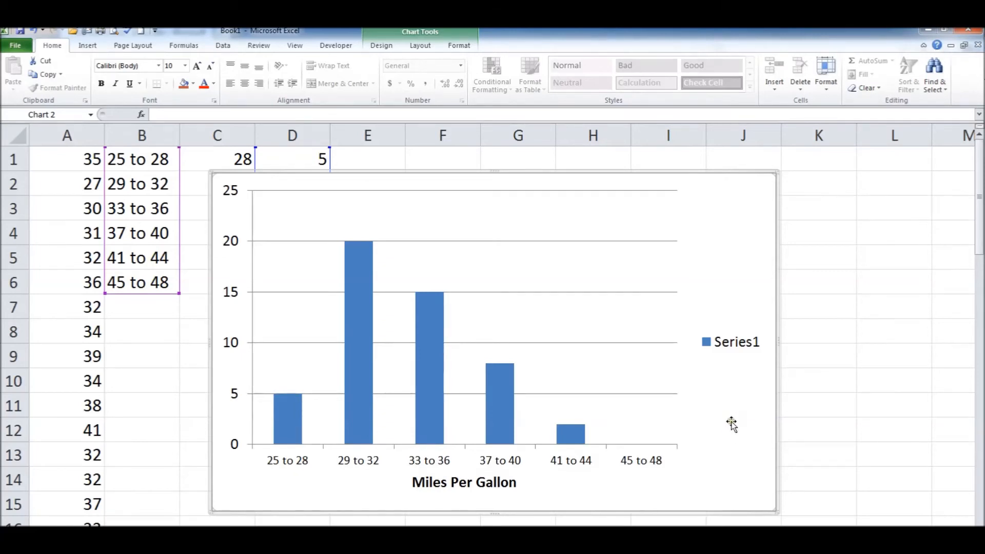
scroll(492, 323, "down", 4)
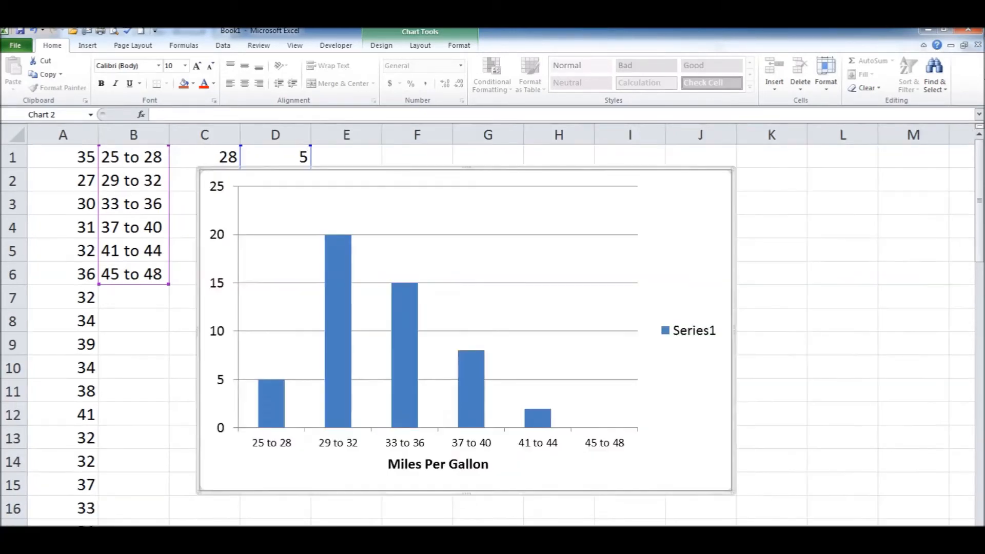
scroll(492, 323, "down", 4)
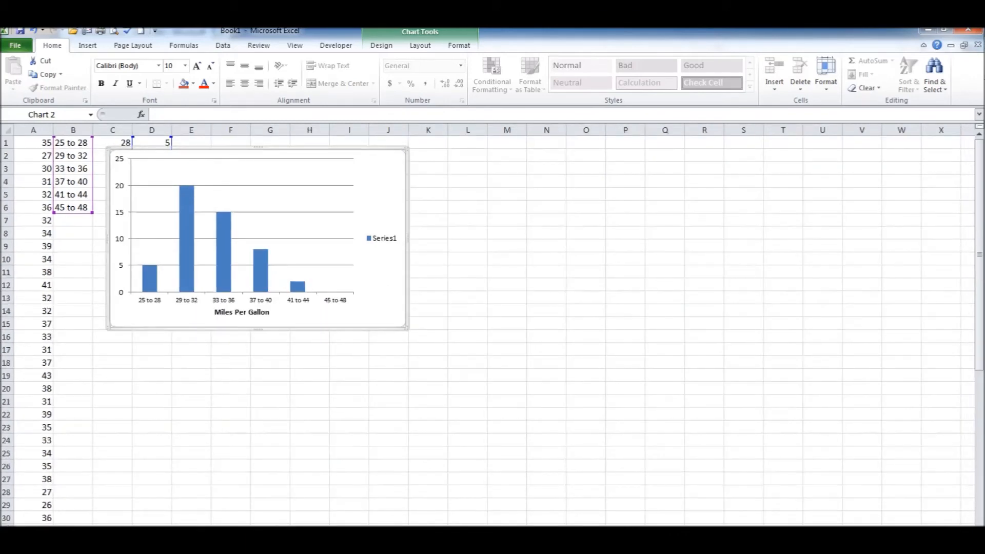
scroll(492, 323, "up", 4)
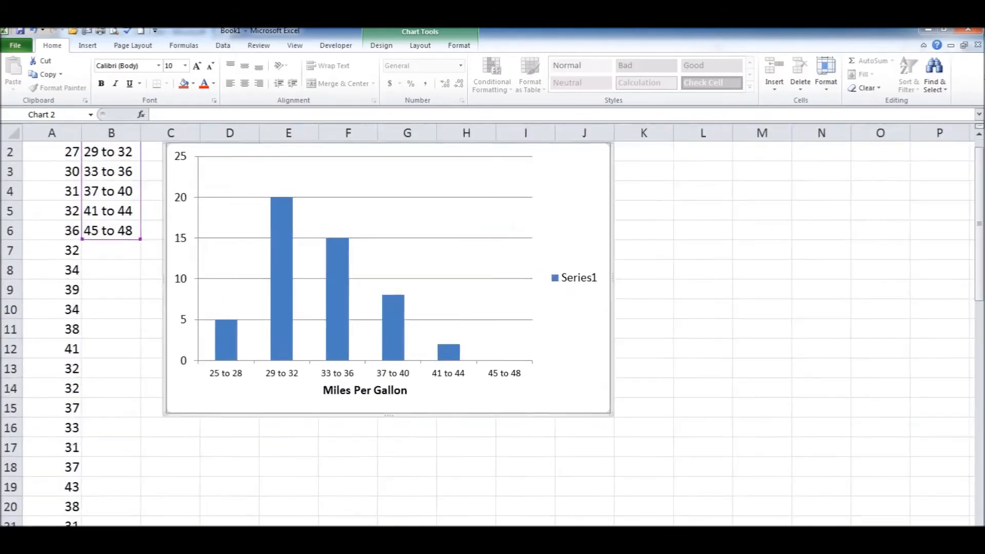
scroll(913, 367, "up", 2)
left_click(883, 362)
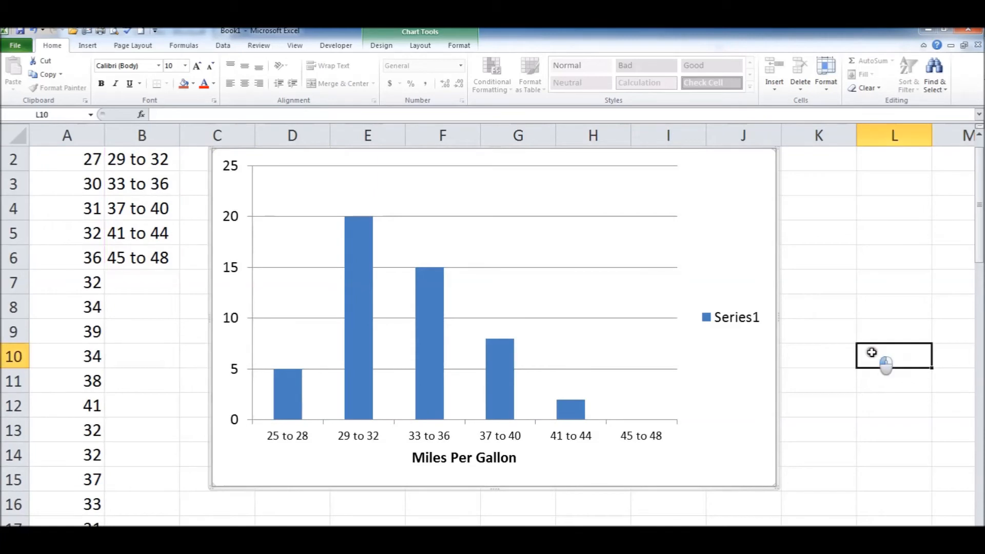
scroll(872, 353, "up", 1)
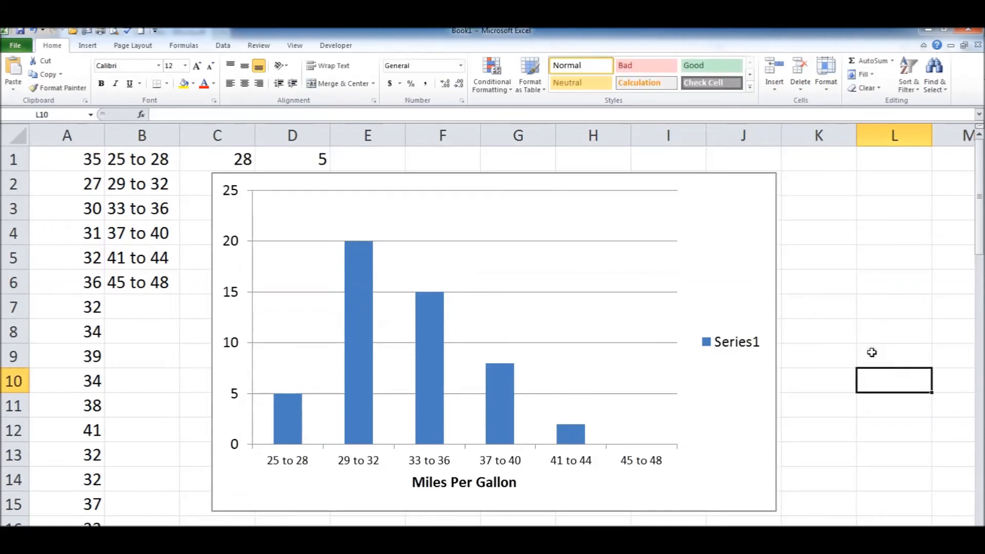
Delete the Series1 legend from the chart
left_click(728, 353)
key("Delete")
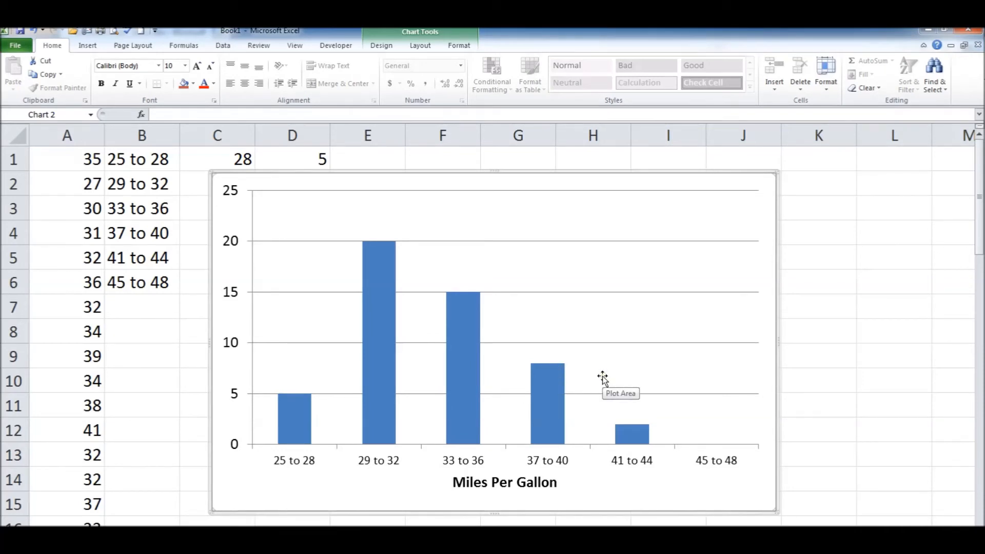
Add a horizontally oriented title to the chart's vertical axis reading "Frequency"
left_click(226, 294)
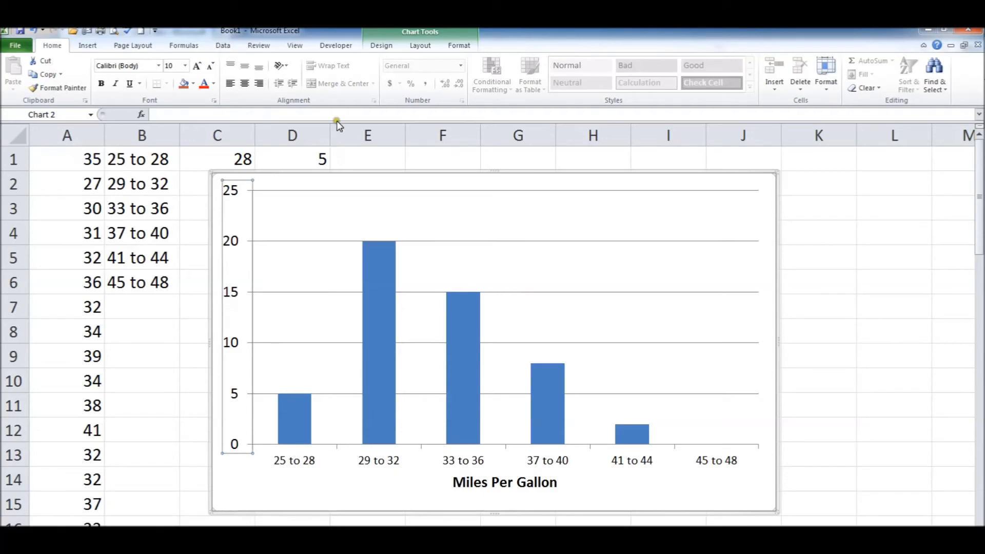
left_click(420, 46)
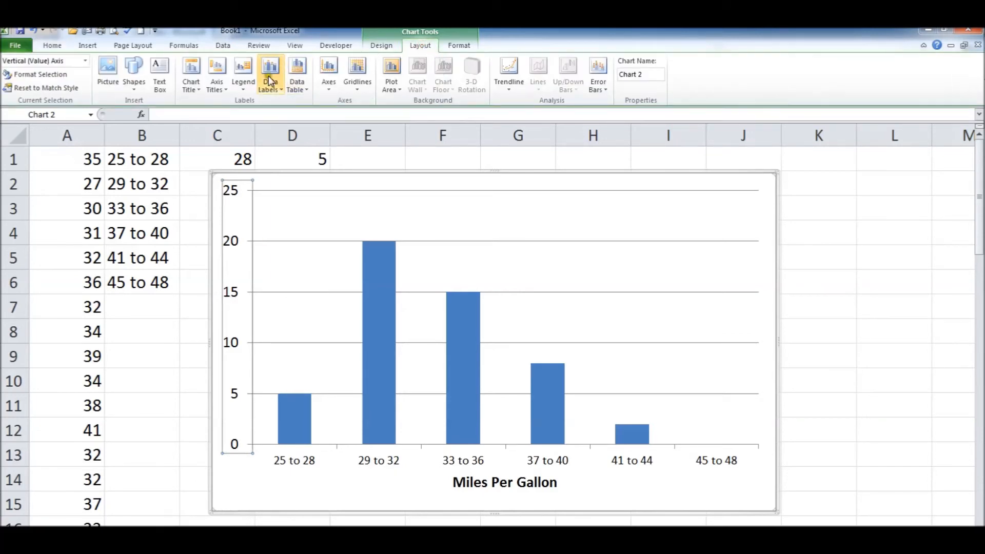
left_click(220, 90)
mouse_move(243, 121)
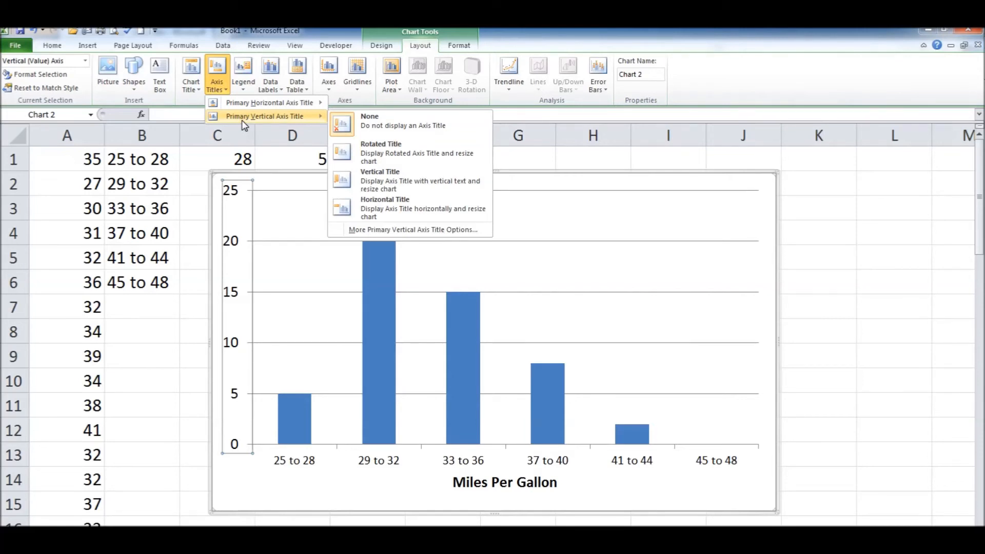
left_click(354, 207)
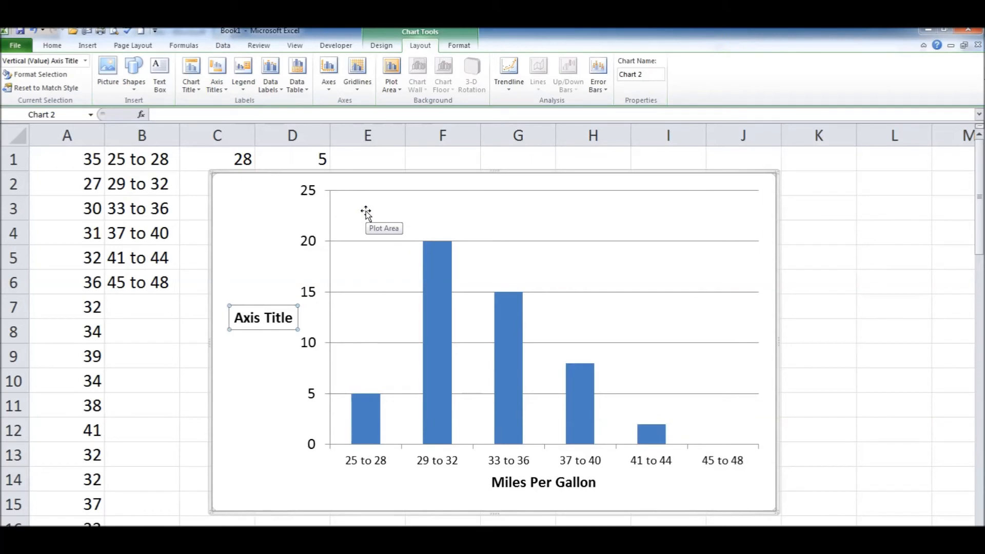
left_click(164, 113)
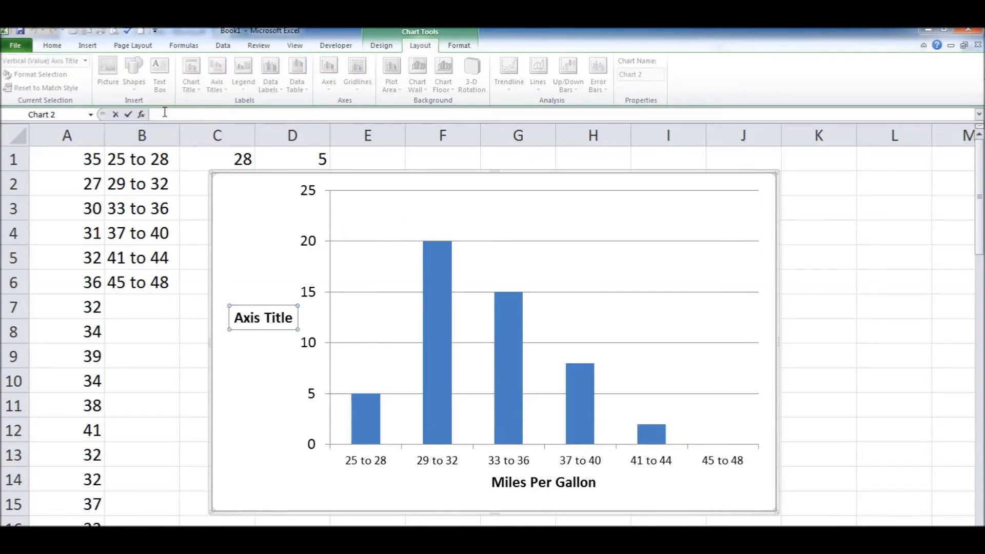
type("Frequency")
key("Return")
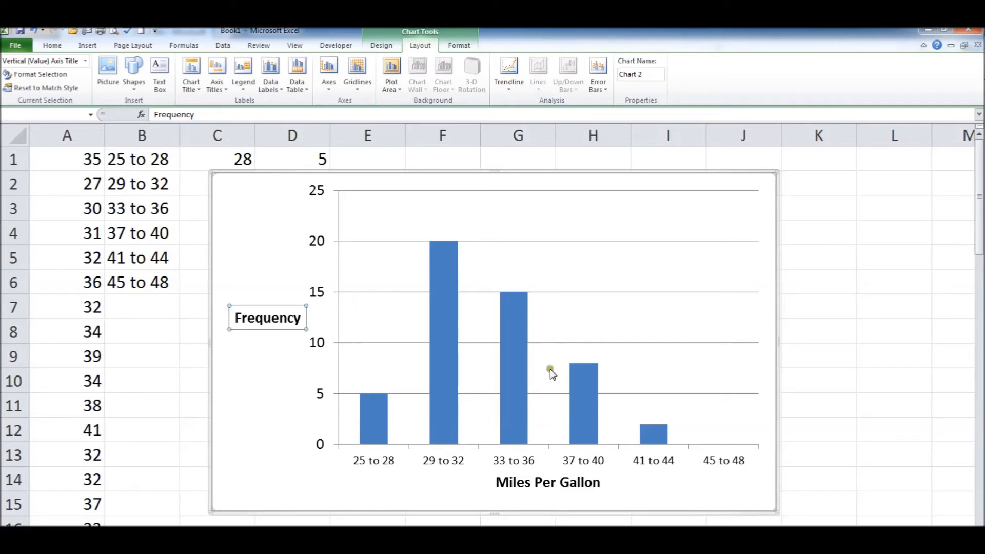
left_click(282, 388)
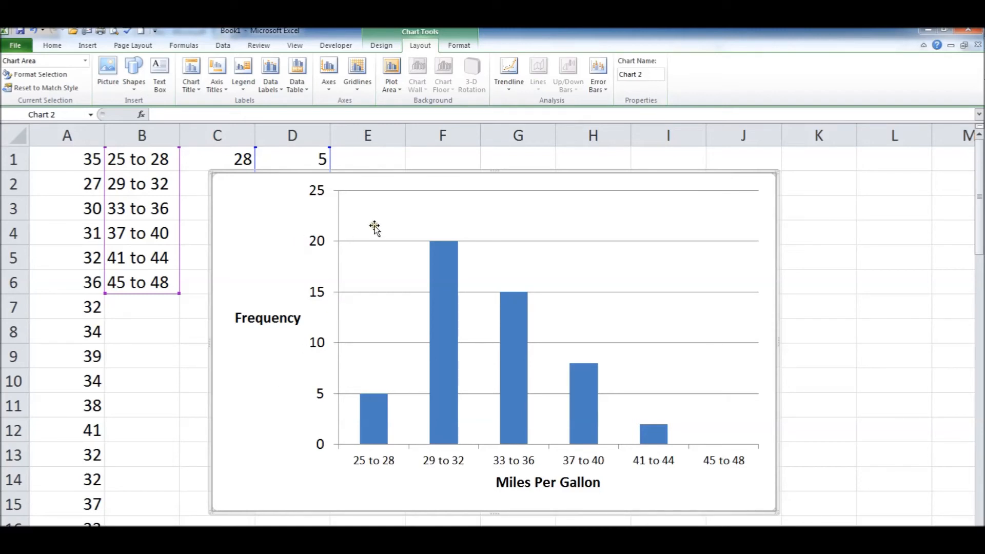
Add a chart title in the Above Chart position reading "Fuel Economy for 1993 Saturn Wagon"
left_click(200, 86)
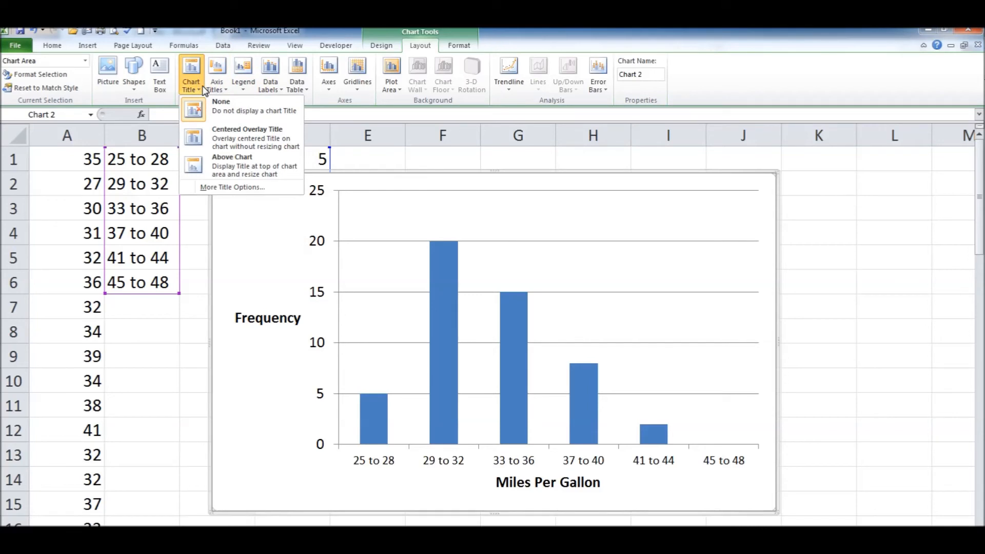
left_click(229, 145)
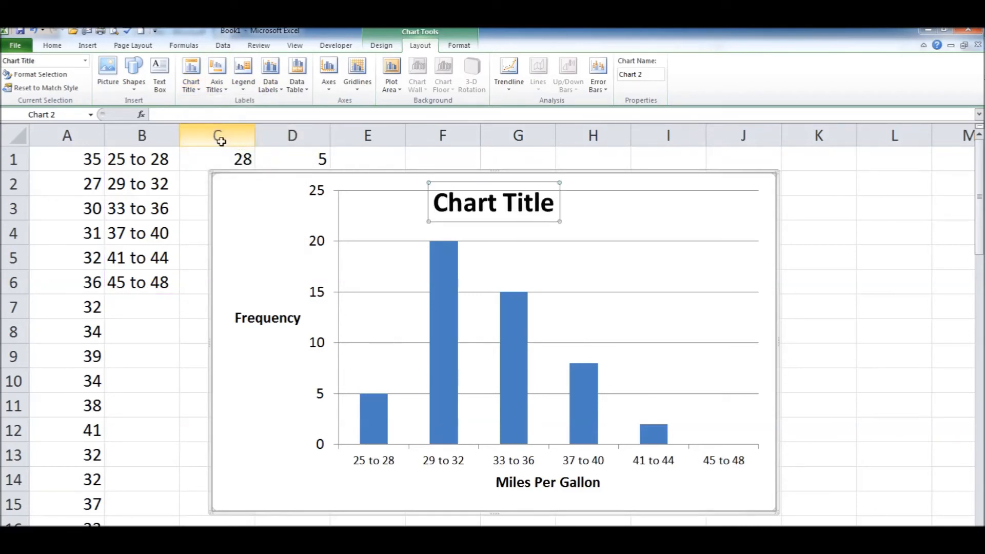
left_click(191, 79)
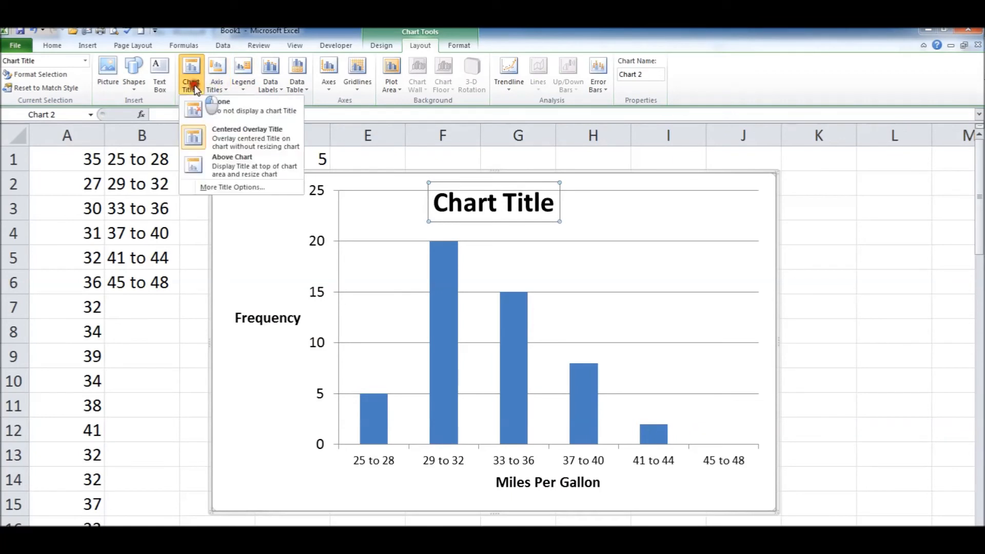
left_click(237, 180)
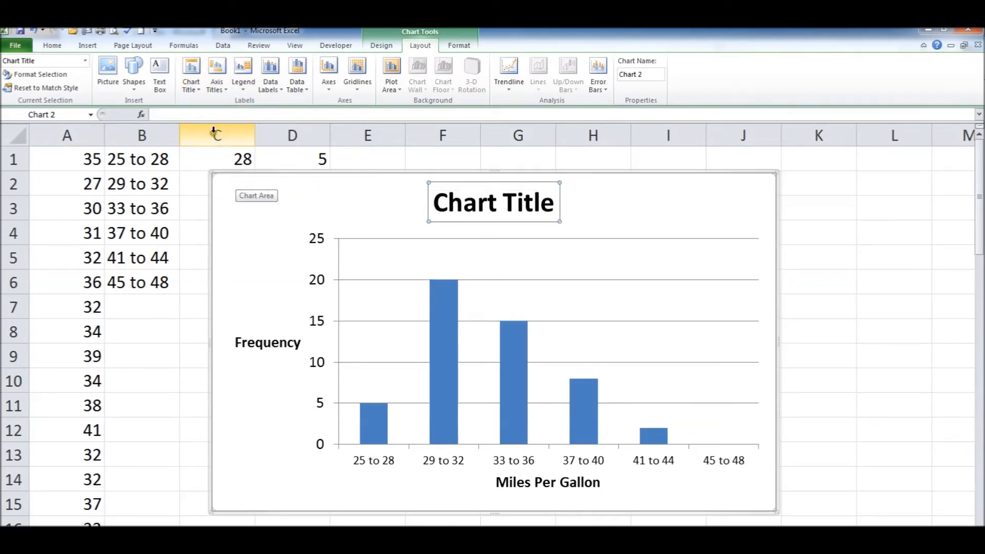
left_click(179, 115)
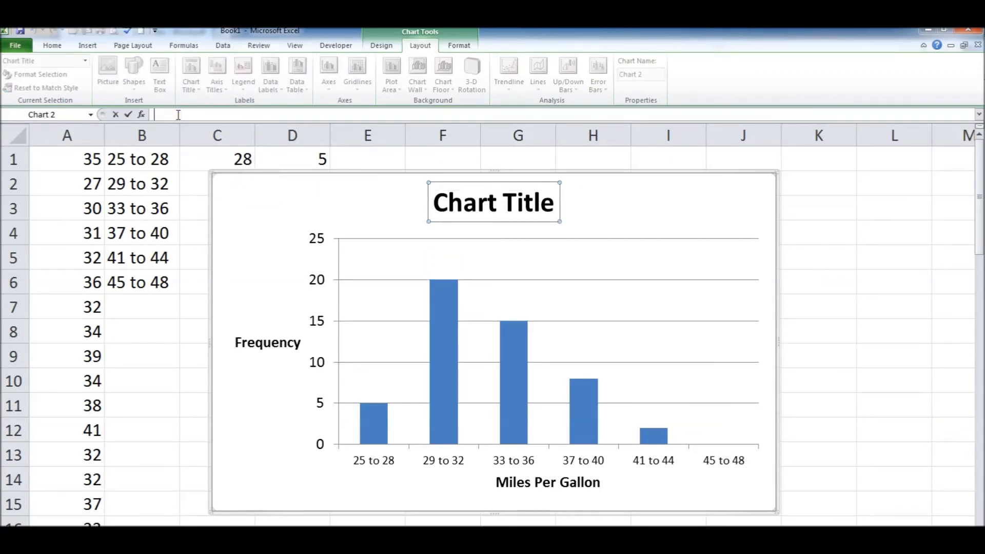
type("Fuel Economy for 1993 Satur")
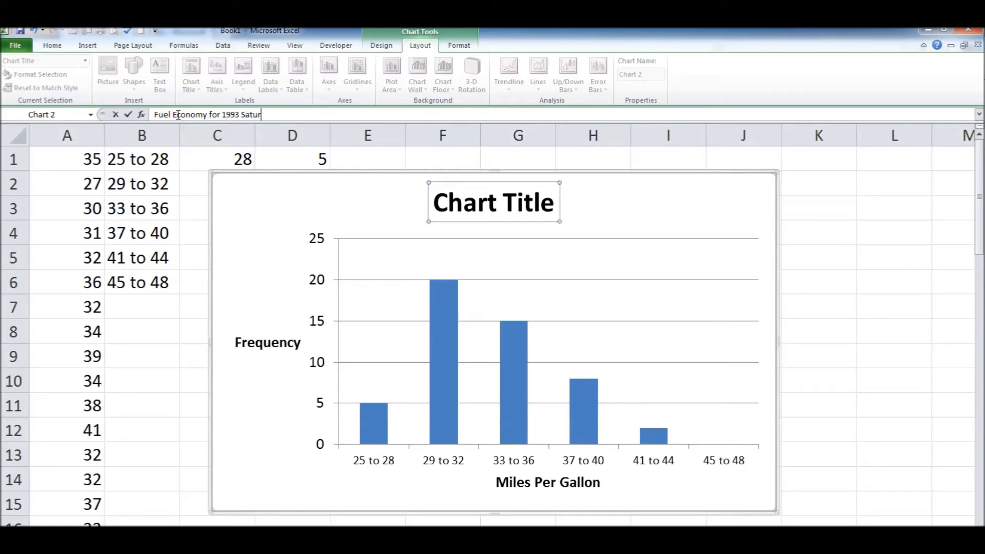
type("n Wagon")
key("Return")
left_click(255, 285)
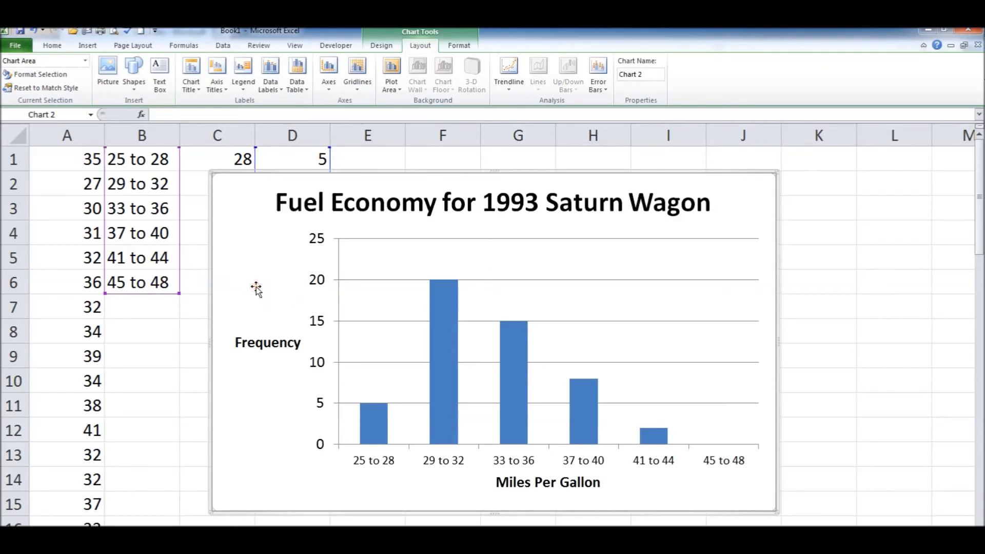
Reduce the font size of the number labels on the chart's vertical axis
left_click(316, 279)
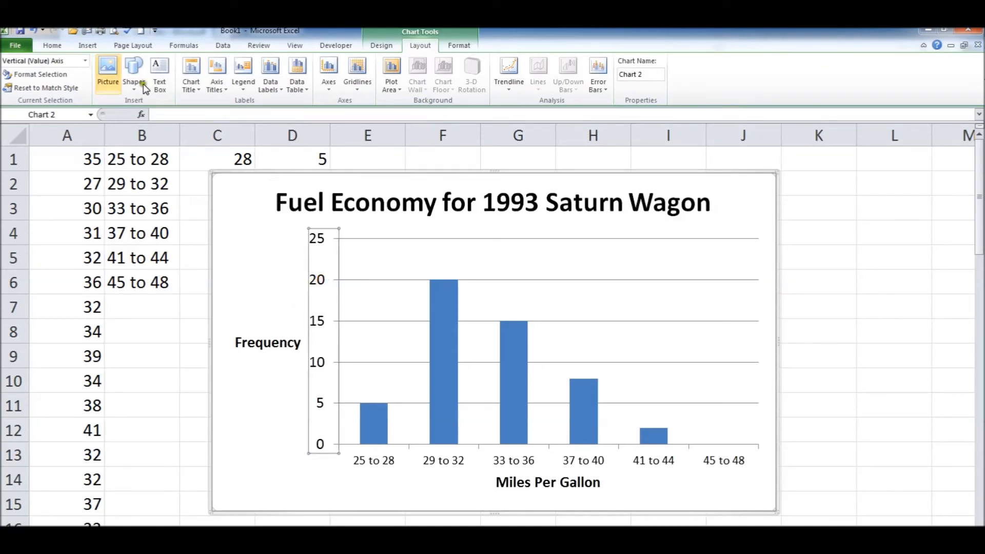
left_click(53, 46)
left_click(185, 66)
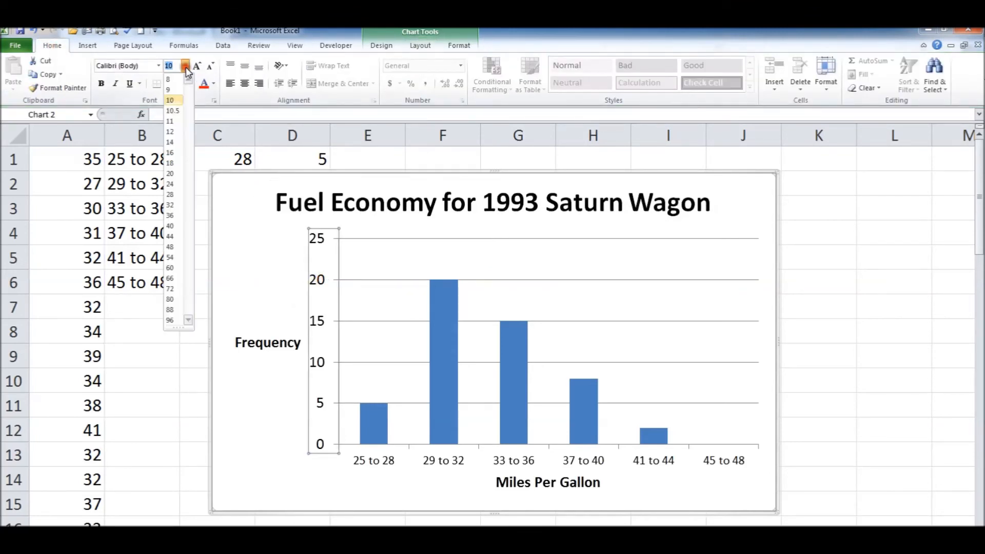
left_click(175, 101)
left_click(305, 278)
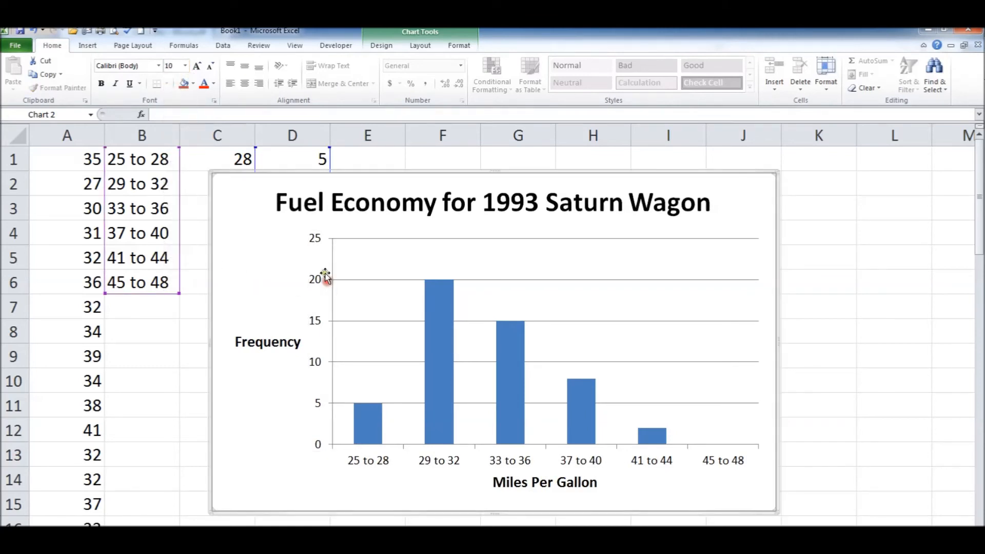
left_click(422, 465)
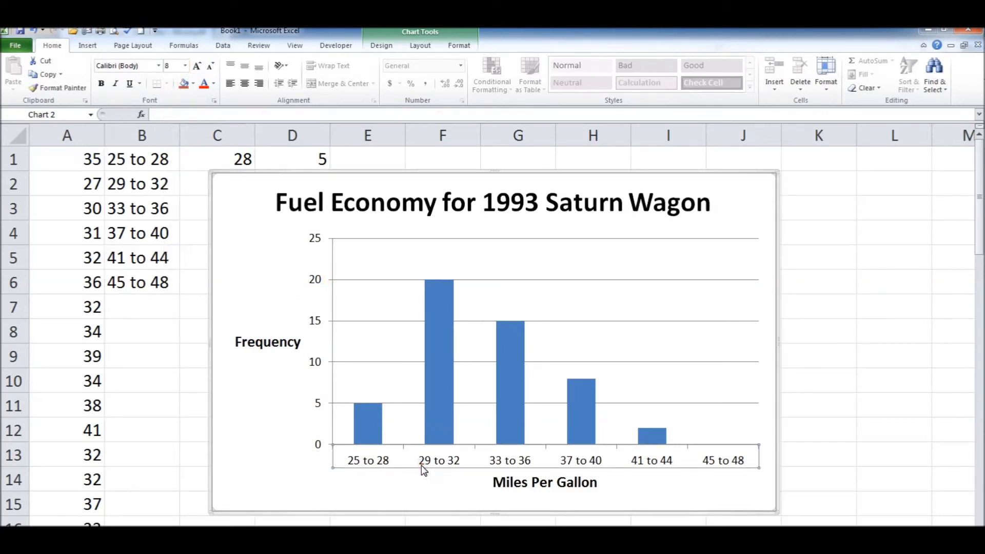
key("ctrl+b")
left_click(311, 320)
key("ctrl+n")
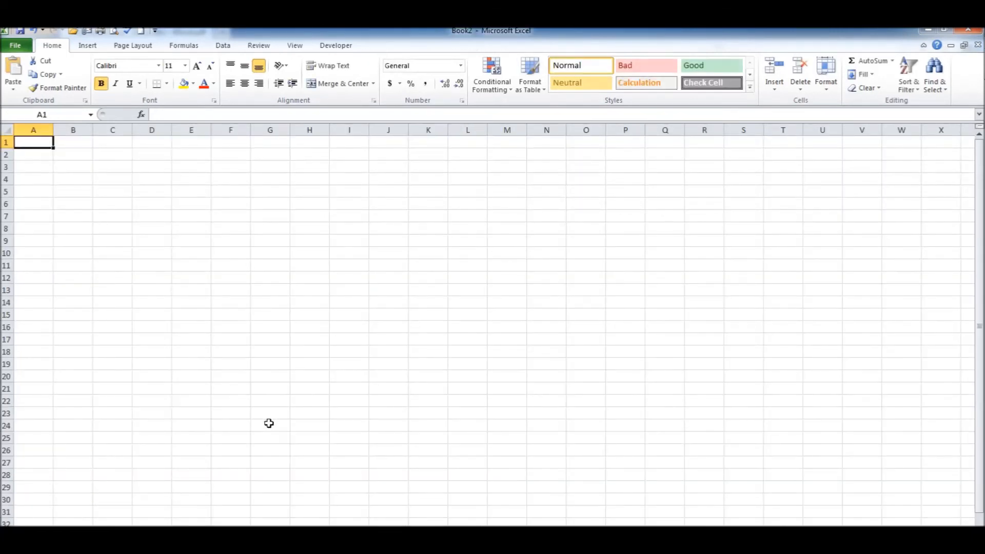
left_click(262, 394)
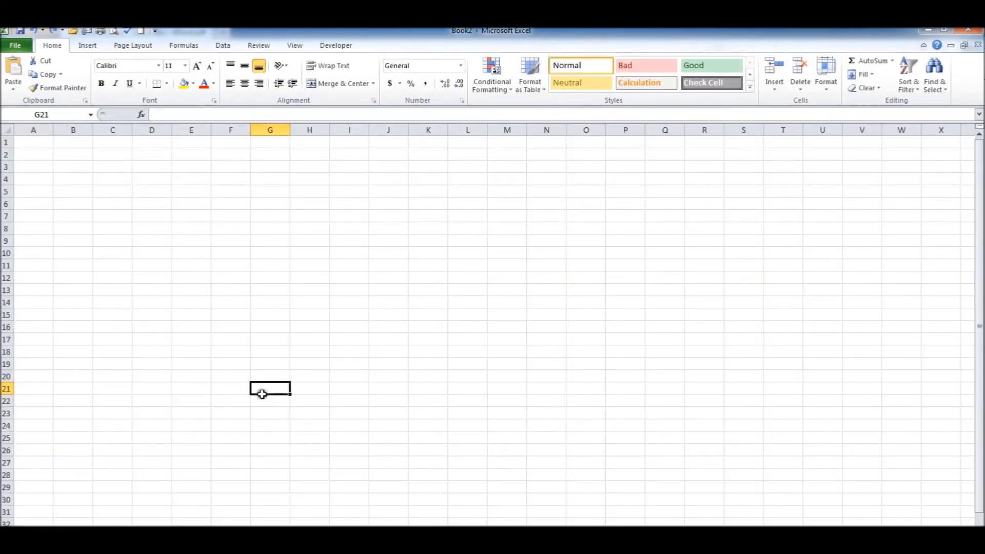
key("ctrl+z")
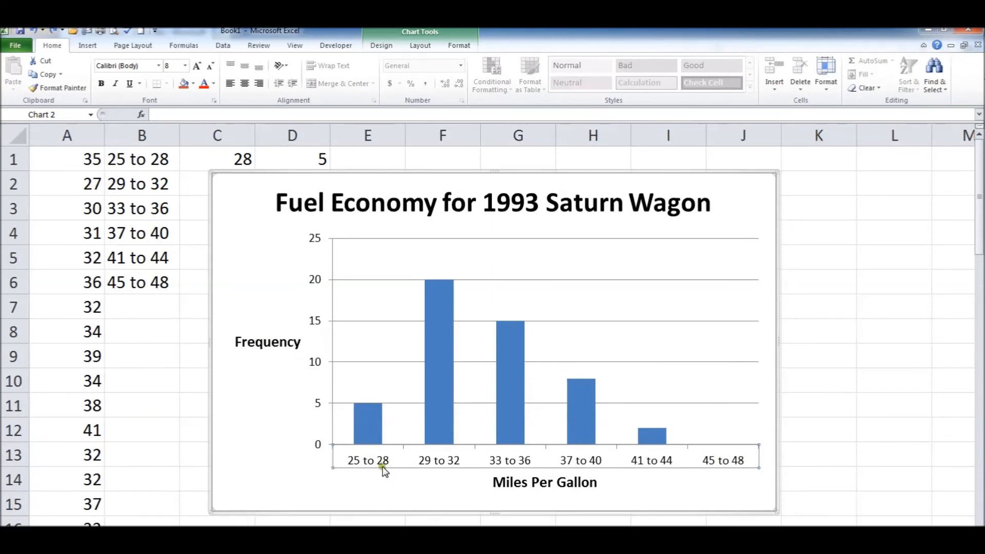
Try bold formatting on the class interval labels of the chart's horizontal axis
key("ctrl+b")
left_click(319, 365)
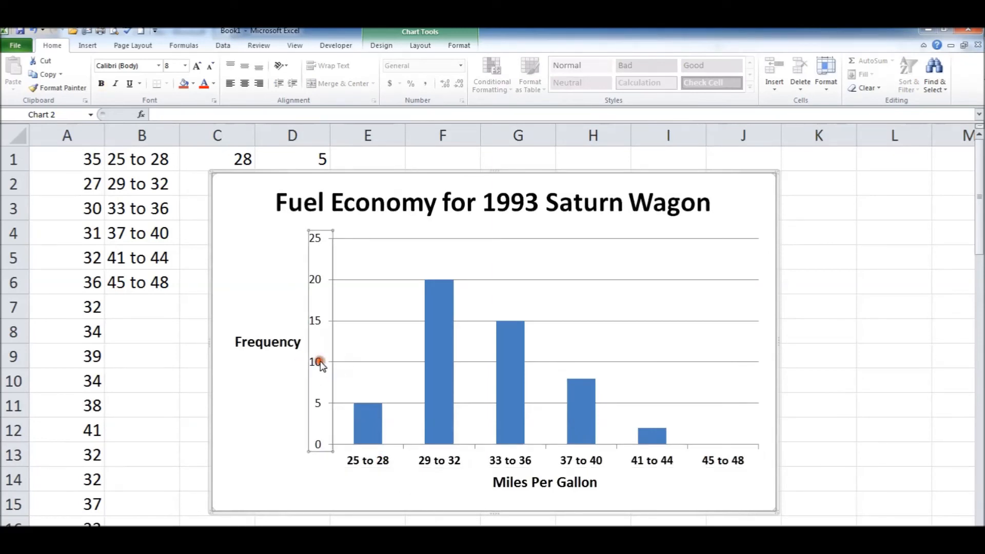
left_click(378, 463)
key("ctrl+b")
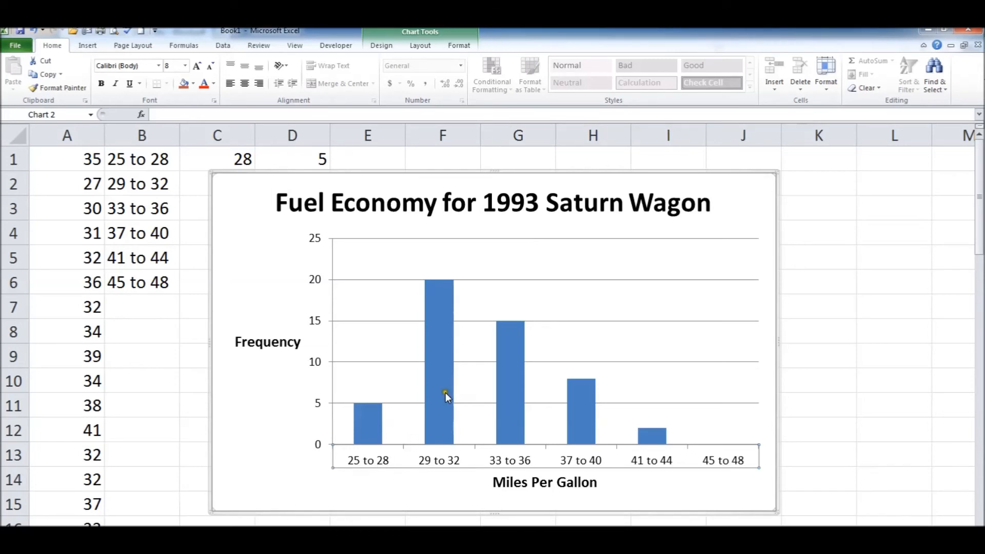
left_click(360, 435)
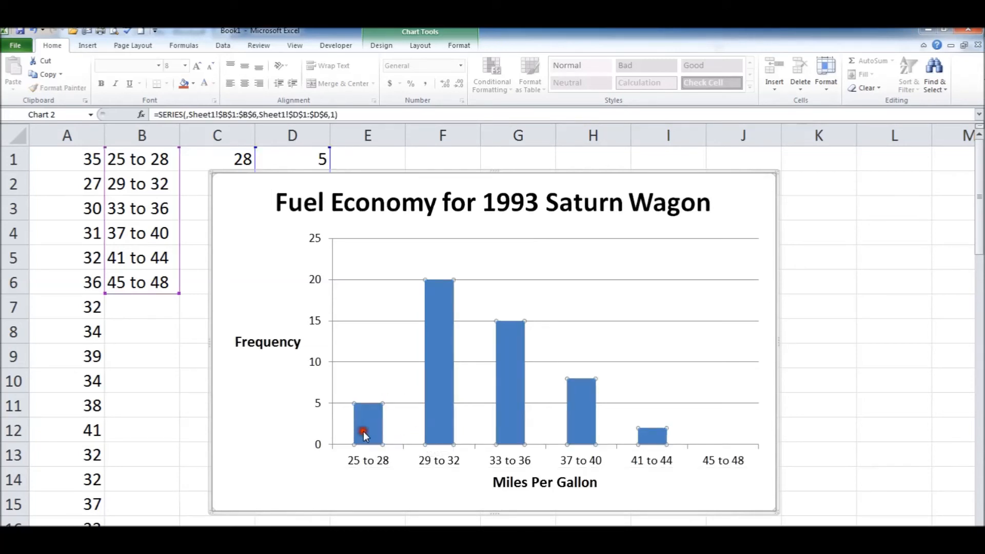
left_click(442, 421)
left_click(508, 420)
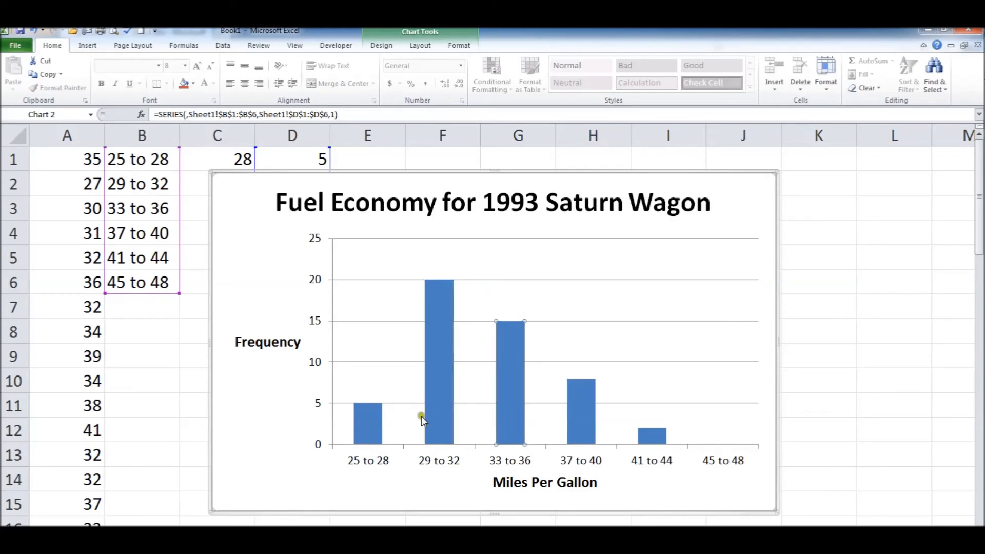
left_click(583, 411)
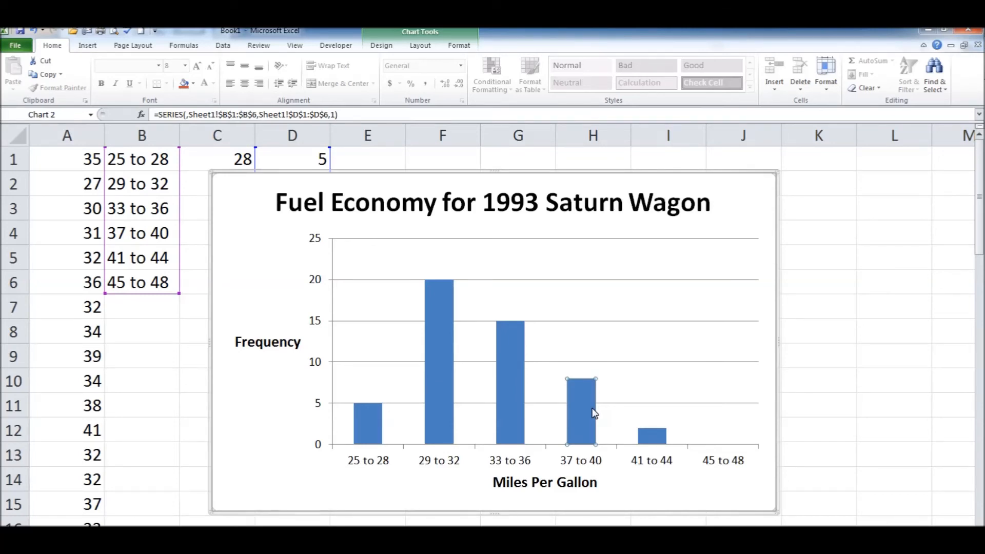
left_click(442, 366)
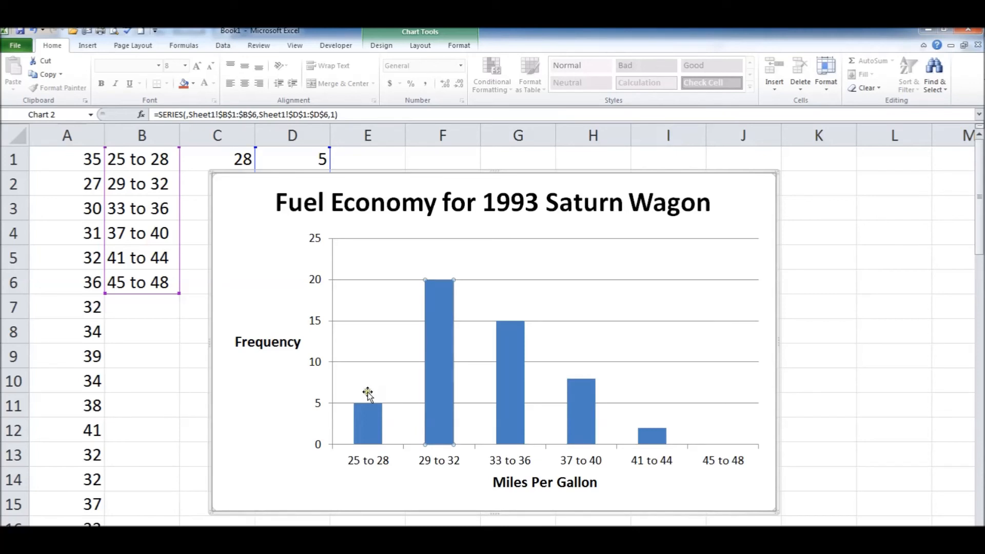
mouse_move(441, 404)
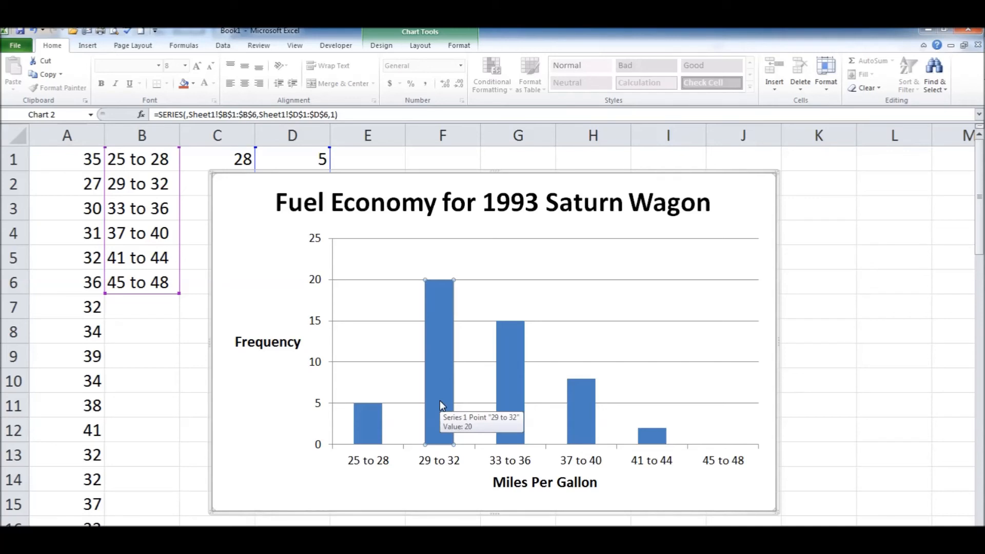
left_click(561, 341)
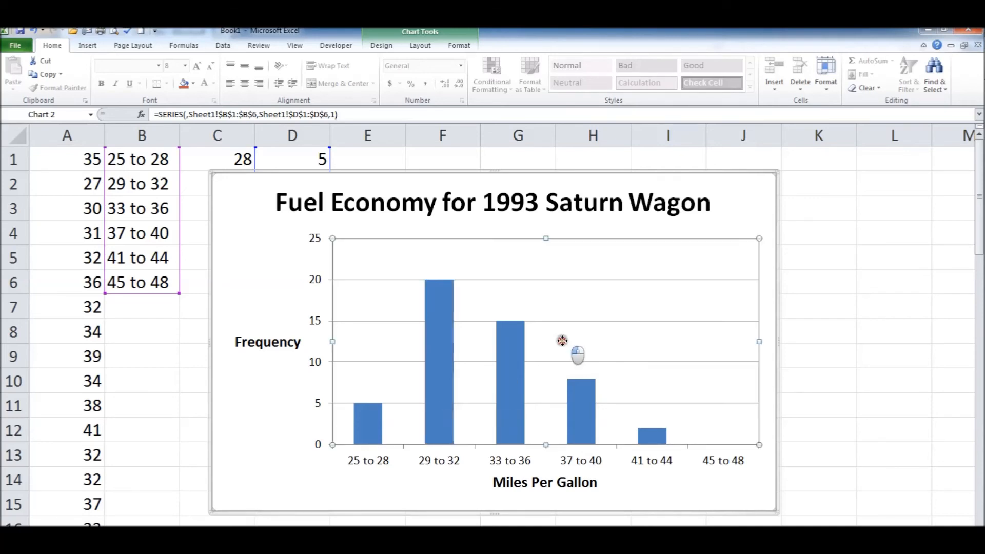
Set the gap width of the chart's data series to 0% so that neighbouring bars touch
right_click(434, 324)
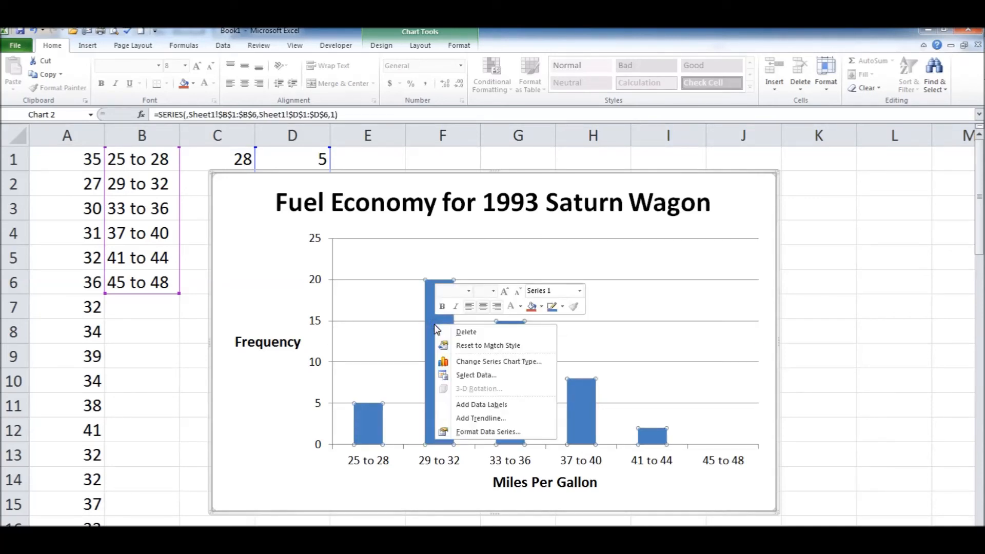
left_click(413, 324)
right_click(439, 332)
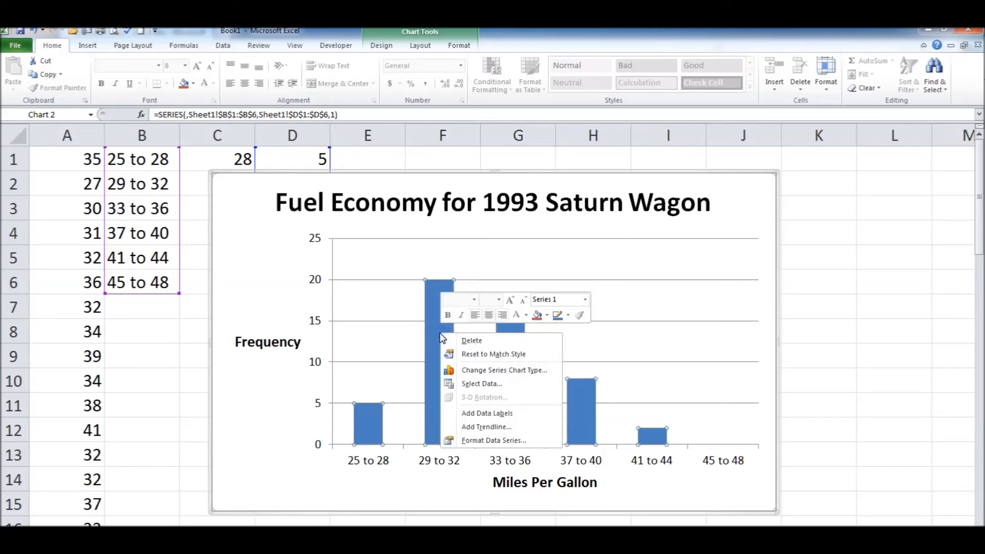
left_click(486, 442)
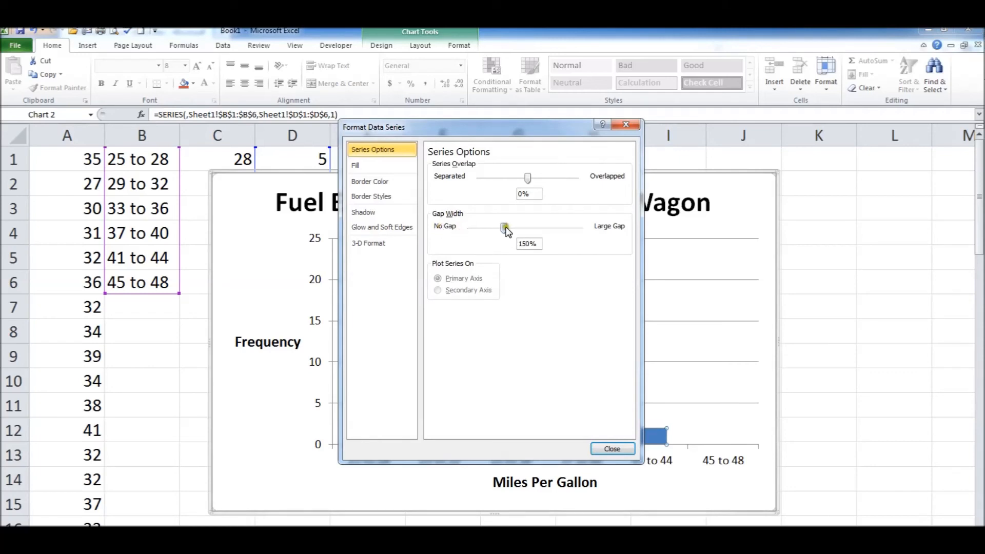
left_click_drag(503, 228, 468, 233)
left_click(612, 449)
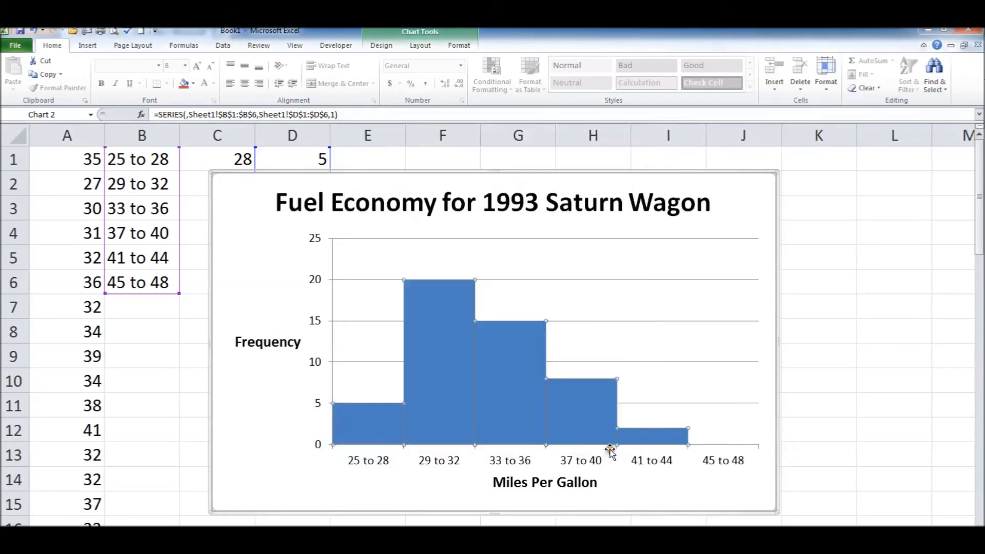
left_click(465, 492)
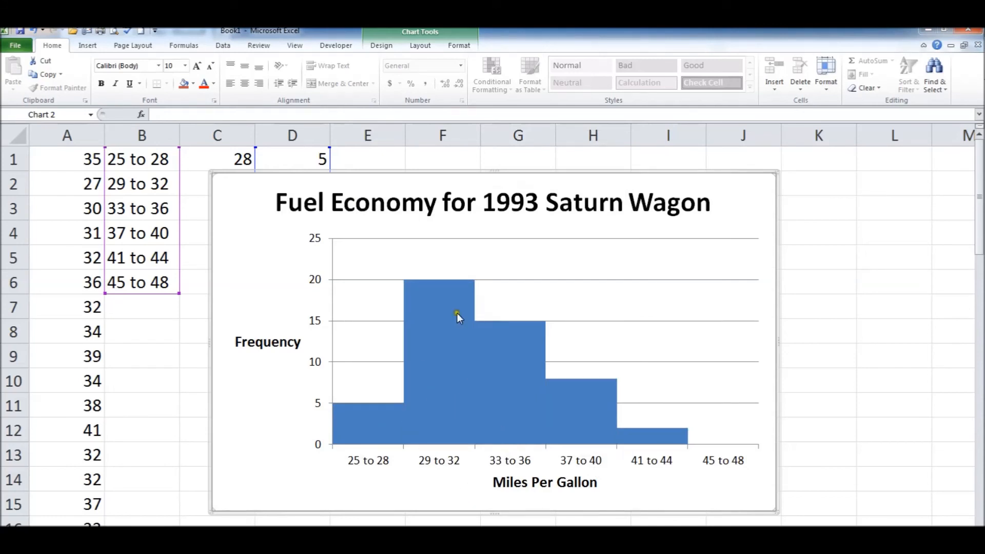
Give the bars of the chart's data series a solid black border line
mouse_move(453, 409)
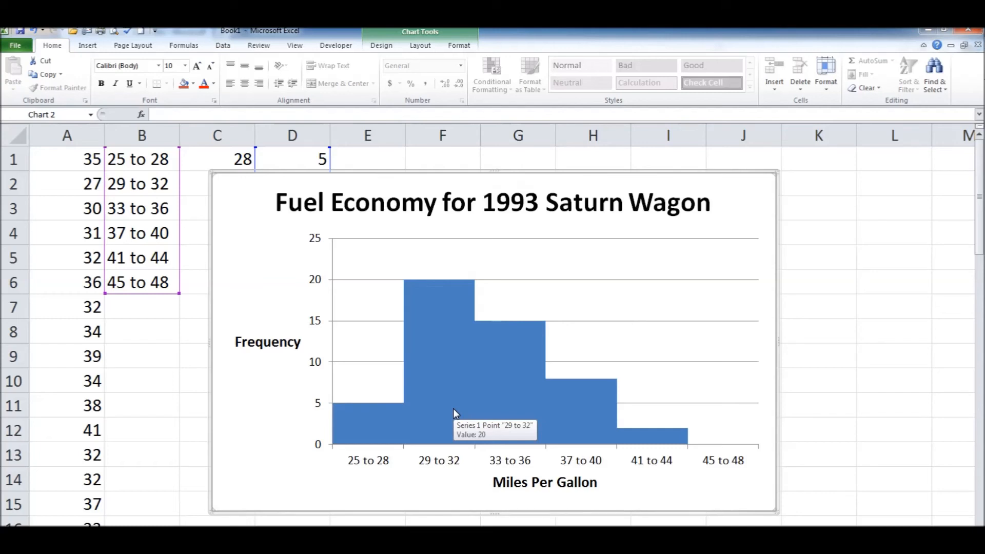
right_click(438, 380)
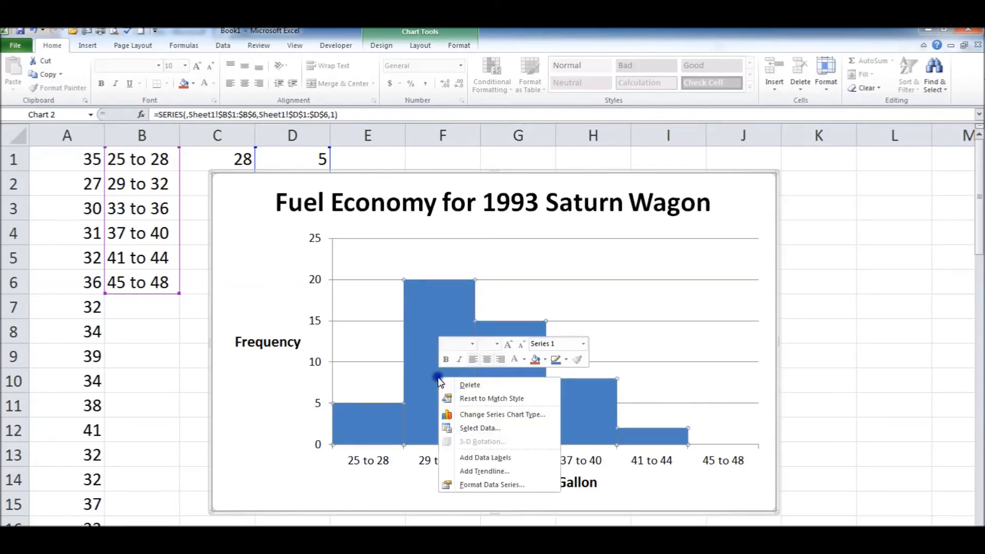
left_click(489, 485)
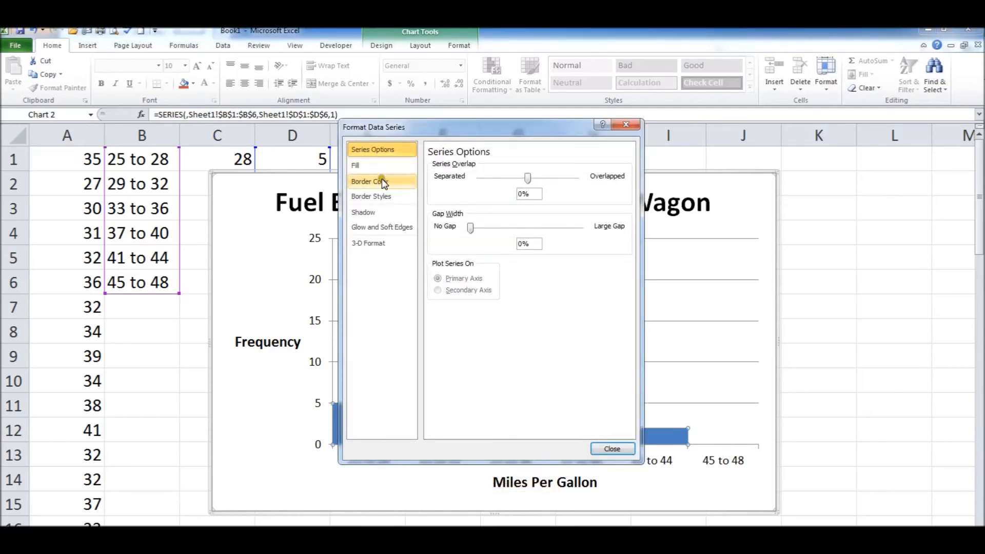
left_click(383, 181)
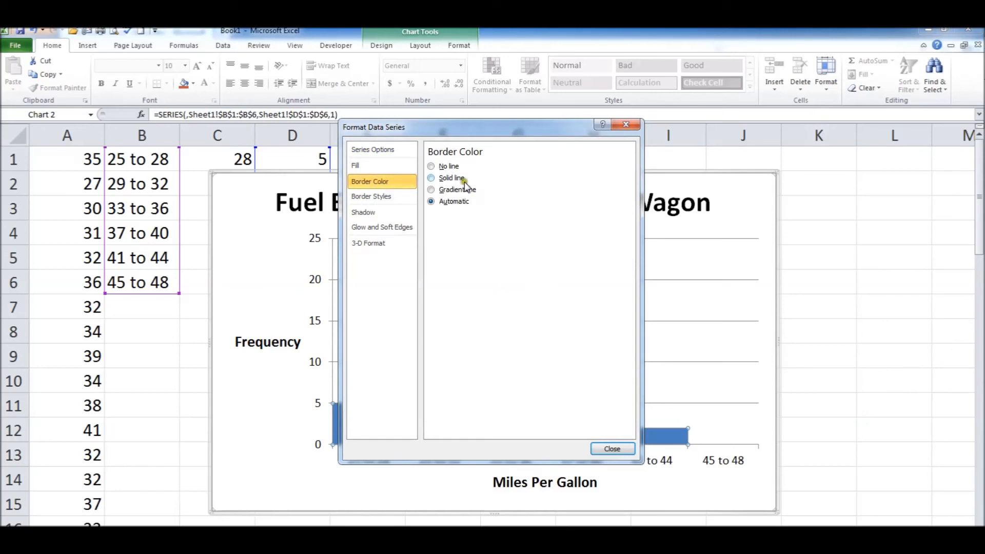
left_click(448, 179)
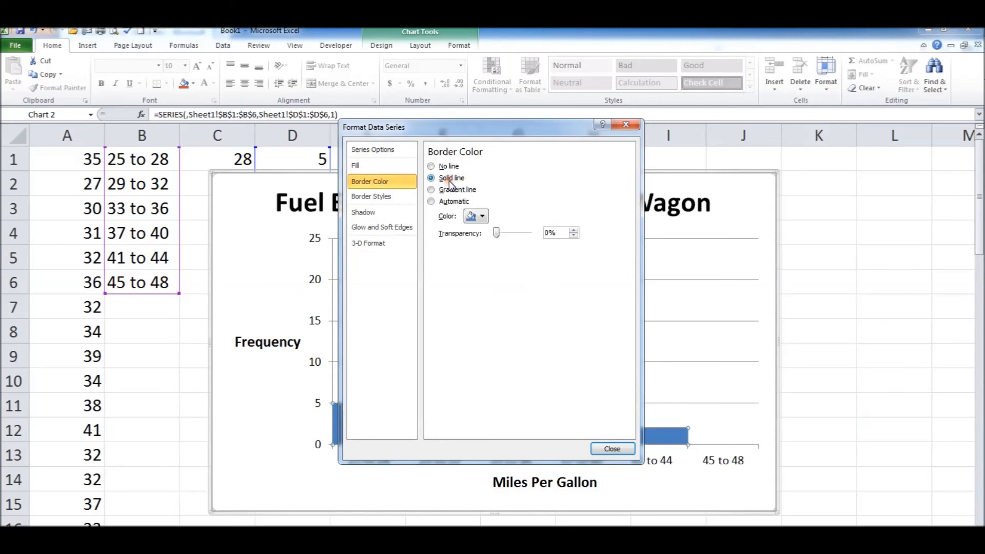
left_click(484, 220)
left_click(477, 244)
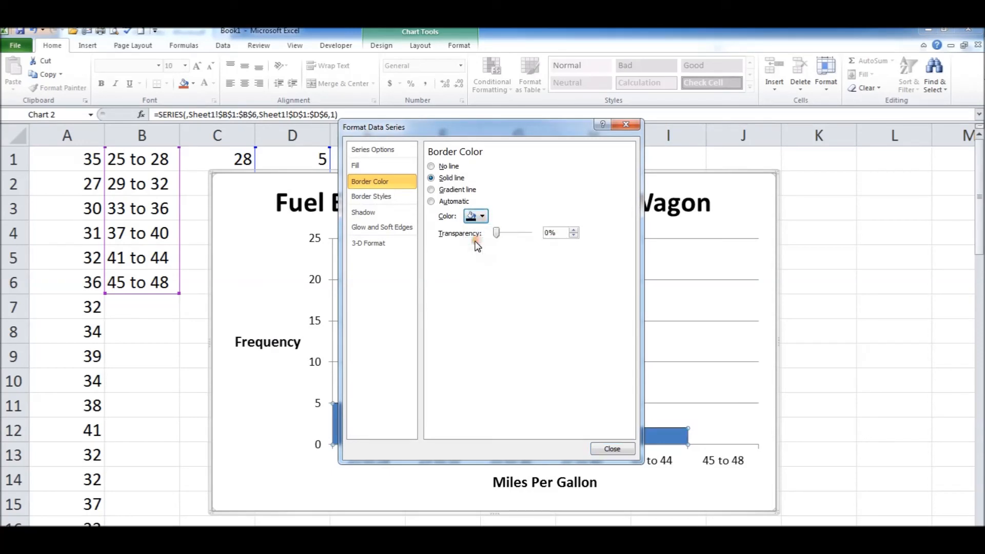
Set the border width of the chart's bars to 3 pt and close the series formatting
left_click(384, 199)
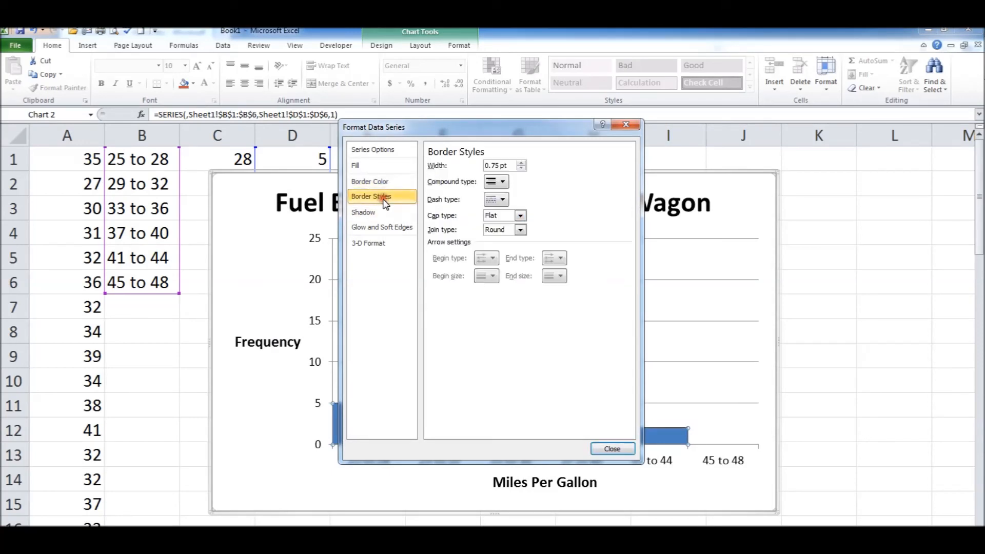
left_click(522, 162)
left_click(521, 162)
left_click_drag(522, 127, 348, 125)
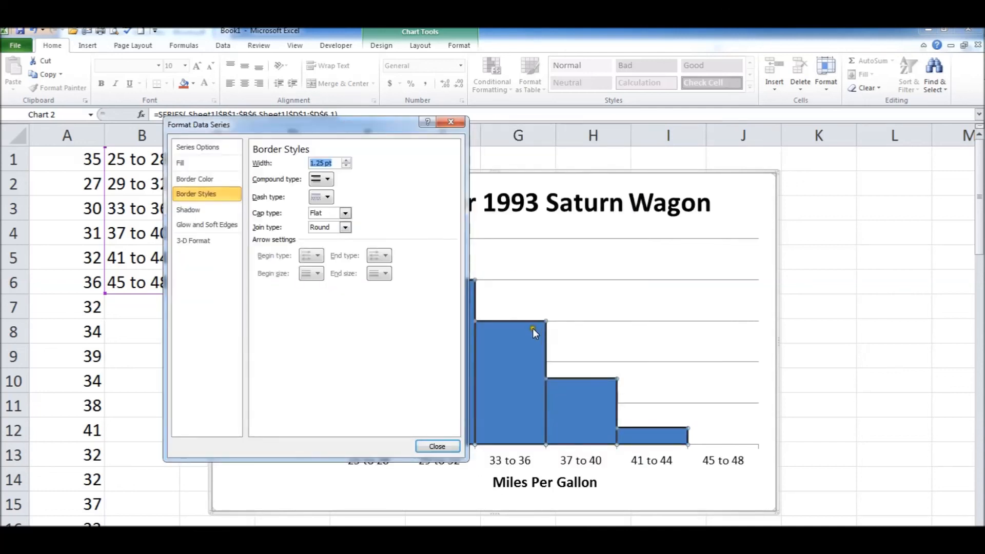
left_click(347, 160)
left_click(348, 161)
left_click(348, 161)
left_click(347, 161)
left_click(347, 160)
left_click(347, 161)
left_click(347, 160)
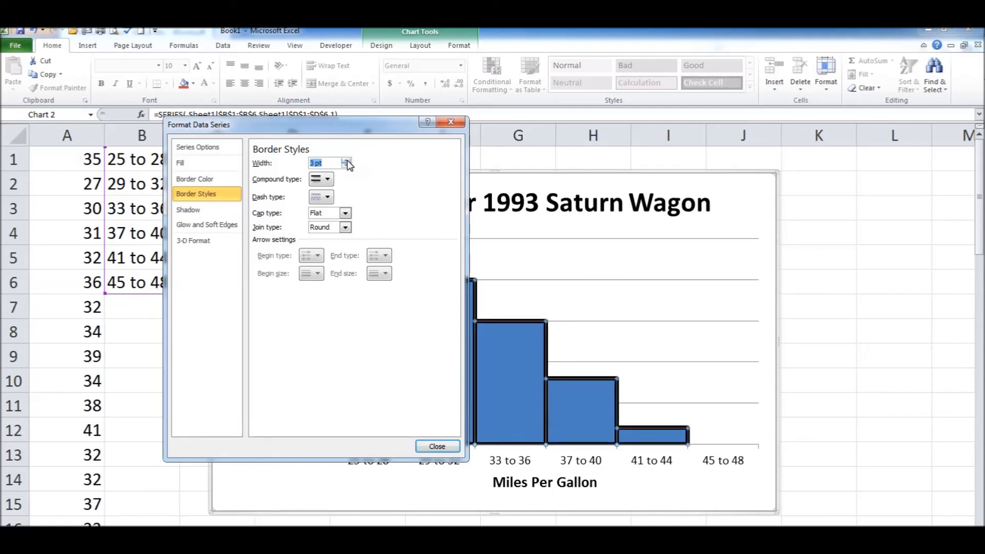
left_click(436, 446)
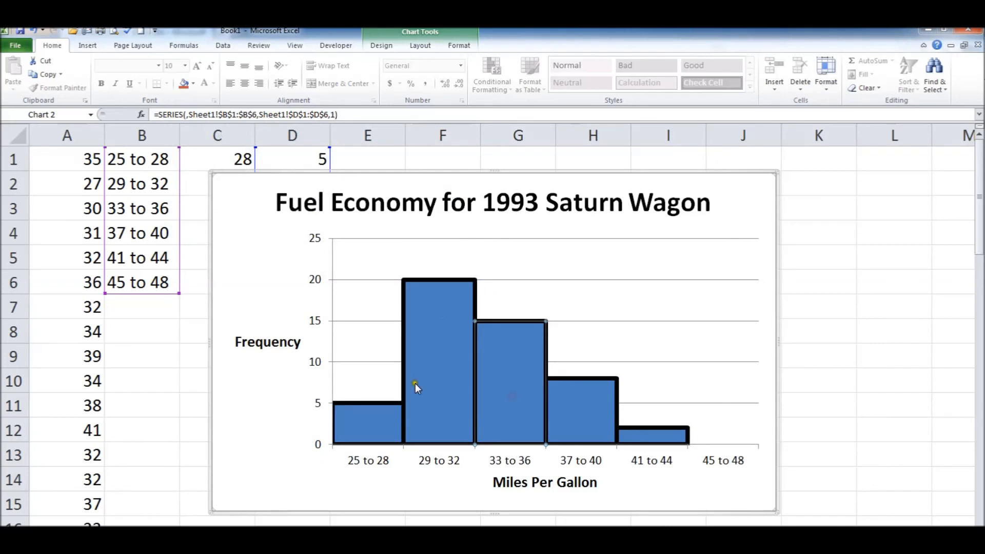
left_click(519, 280)
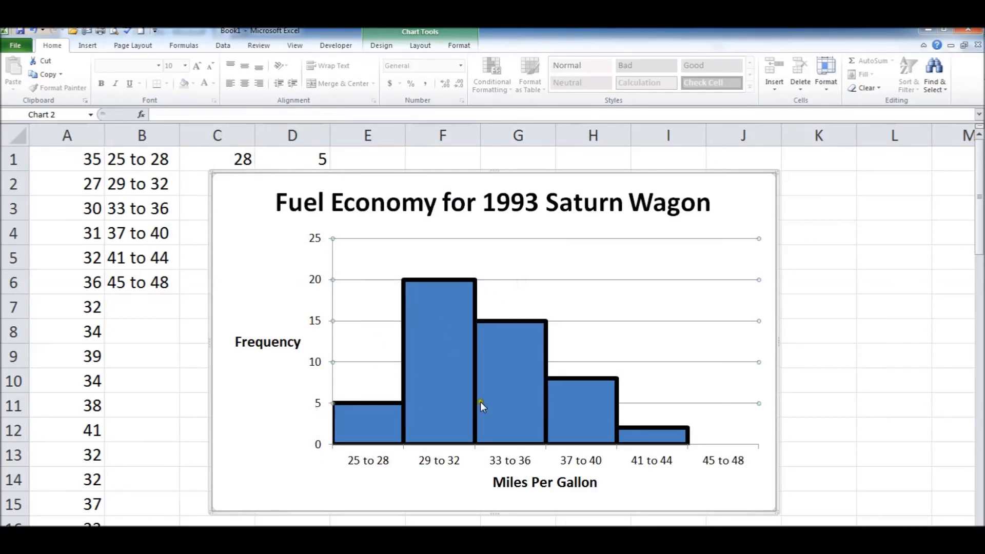
Apply a gradient fill to the chart's bars with the middle gradient stop at 82%, and deselect the chart
mouse_move(529, 394)
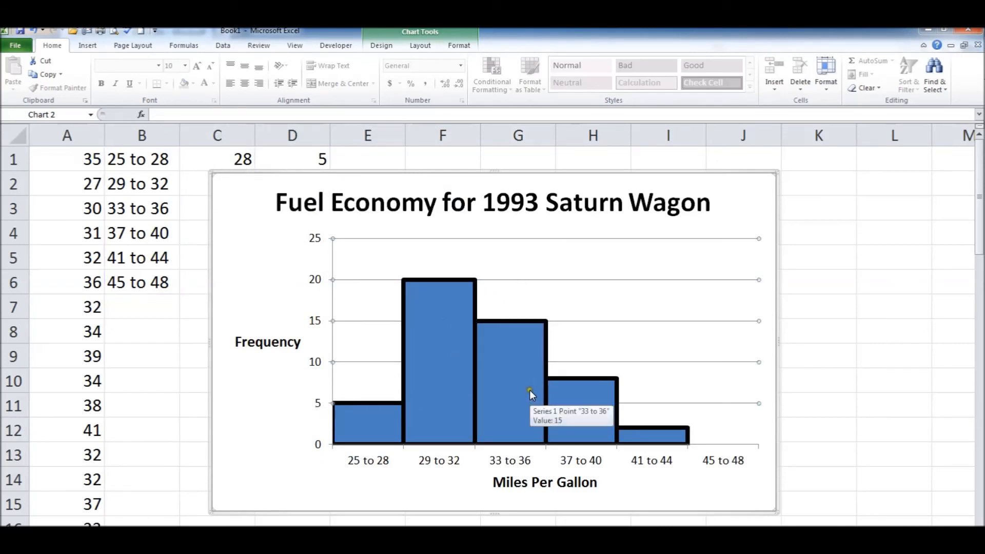
right_click(504, 369)
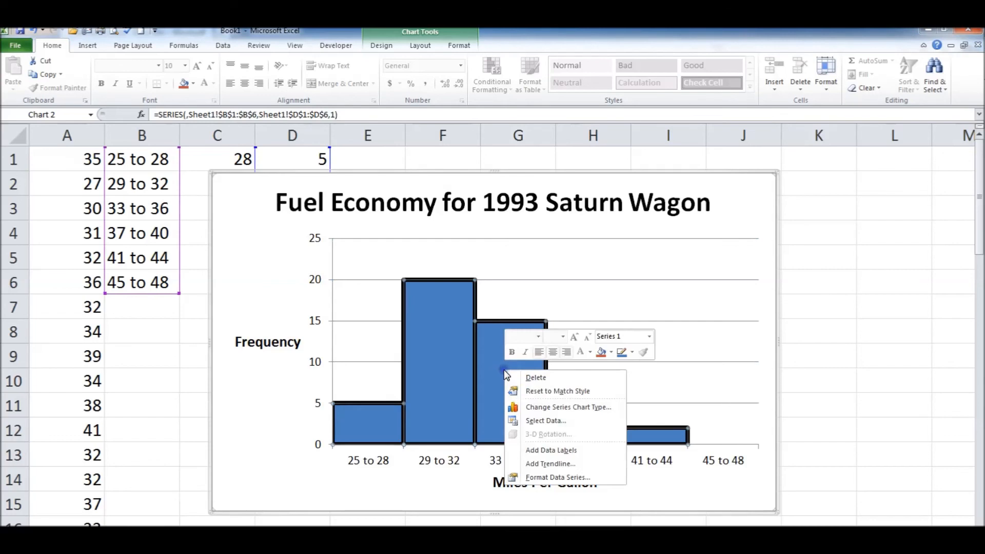
left_click(557, 478)
left_click_drag(270, 124, 212, 124)
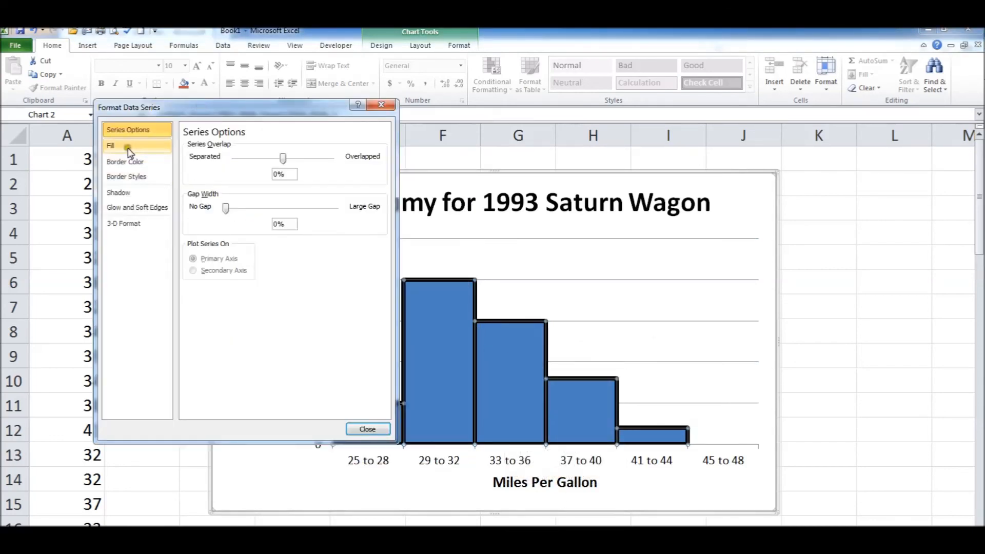
left_click(128, 148)
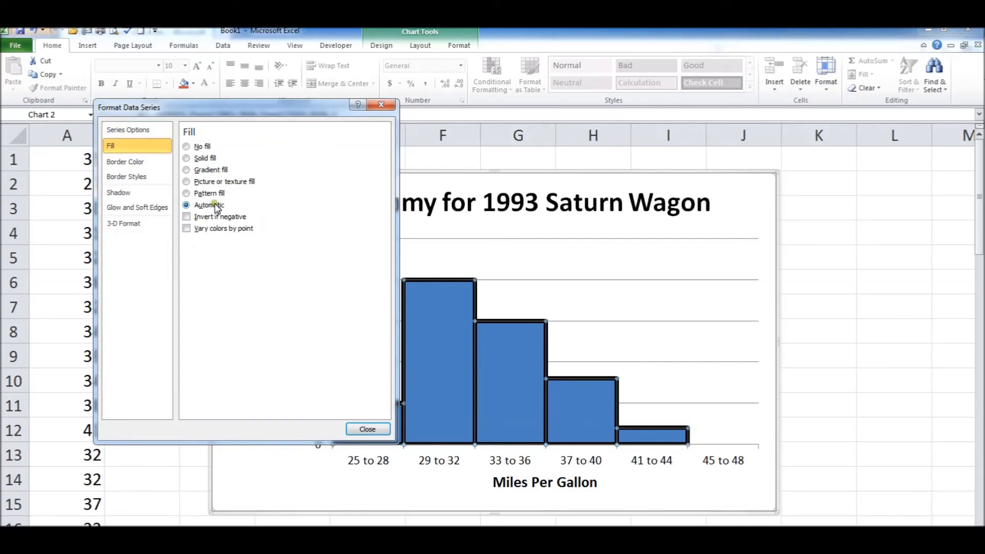
left_click(213, 171)
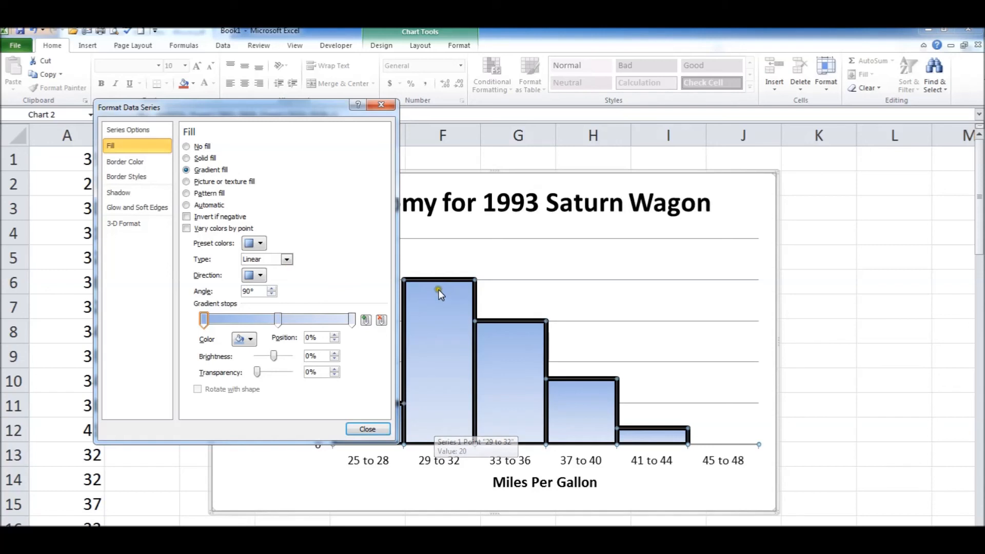
left_click_drag(278, 320, 326, 322)
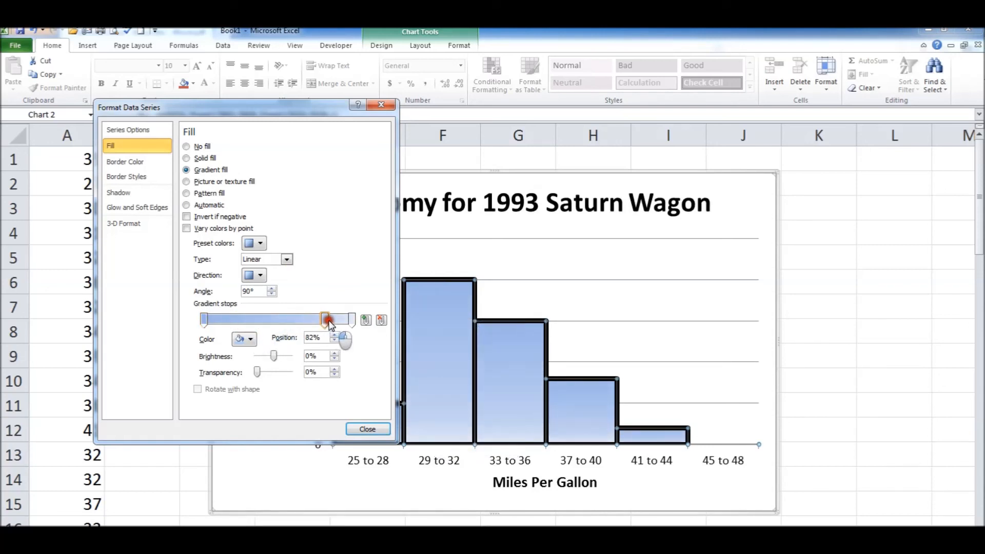
left_click(377, 430)
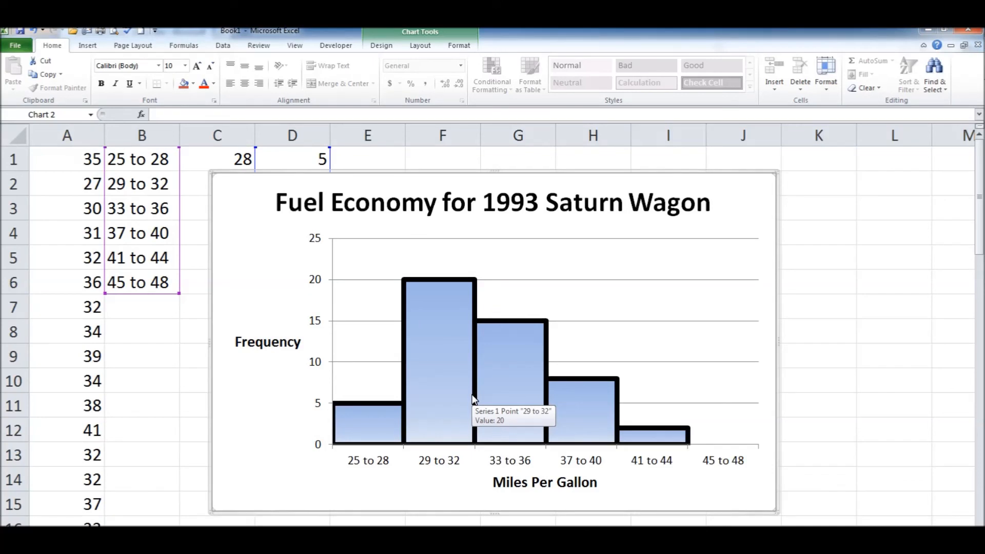
mouse_move(373, 448)
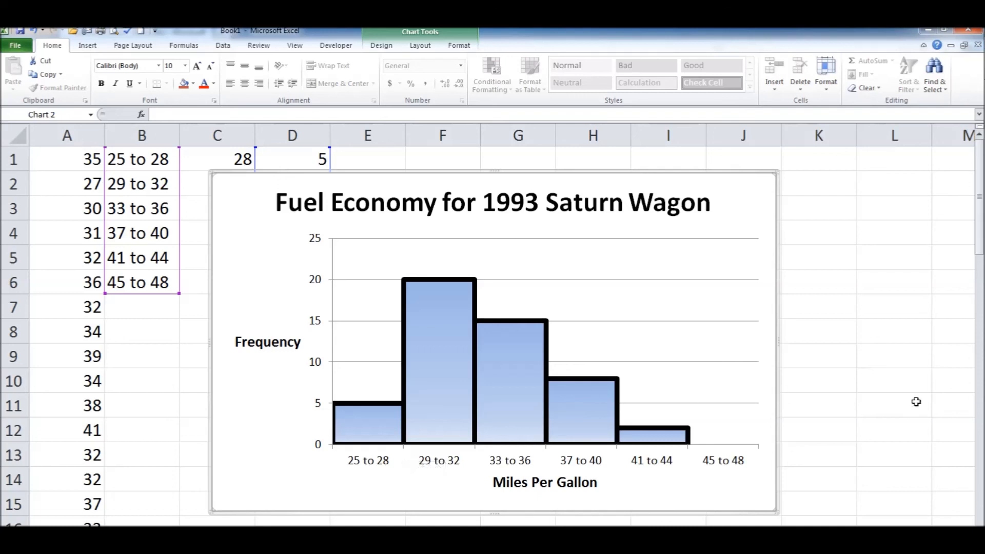
left_click(836, 374)
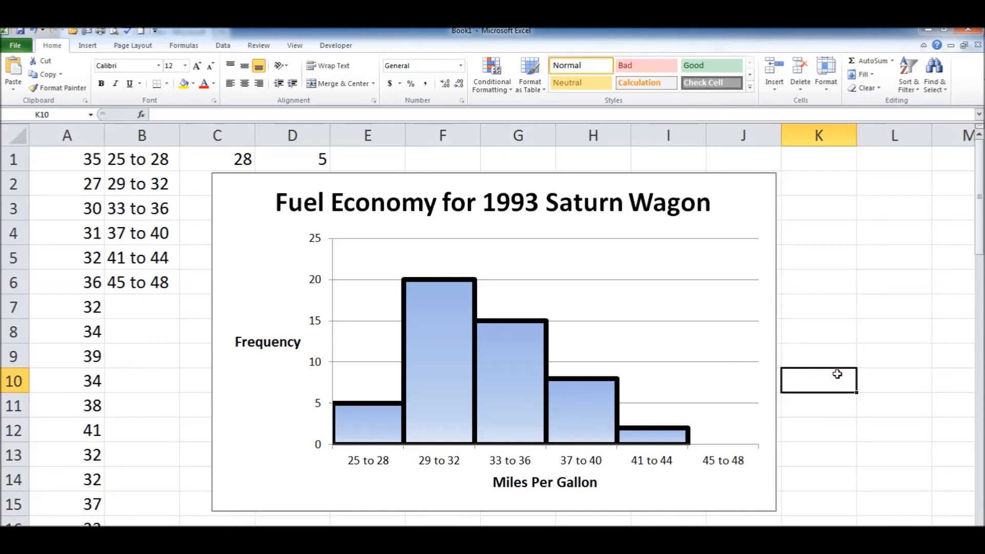